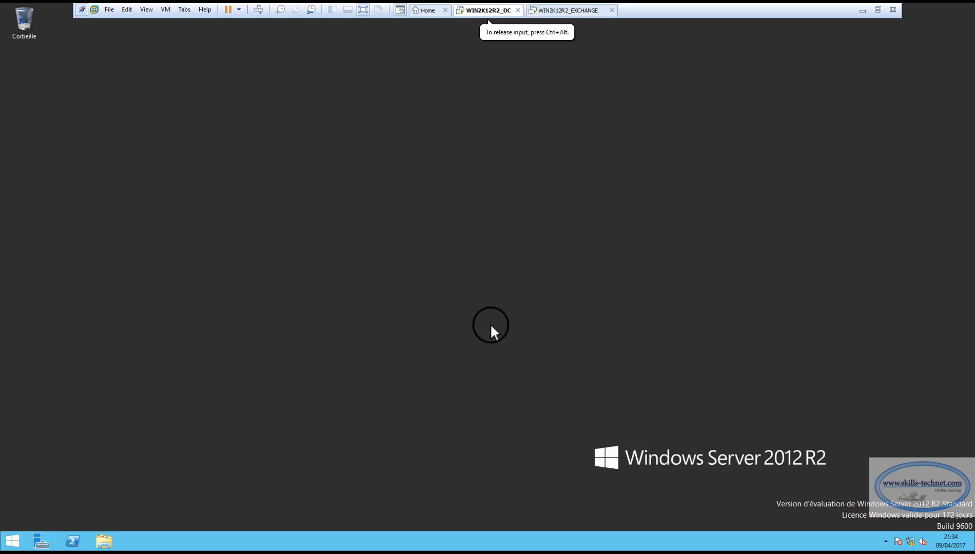
# On the WIN2K12R2_EXCHANGE machine, open C:\EXCHANGE2 in File Explorer and launch Server Manager.
pyautogui.click(574, 10)
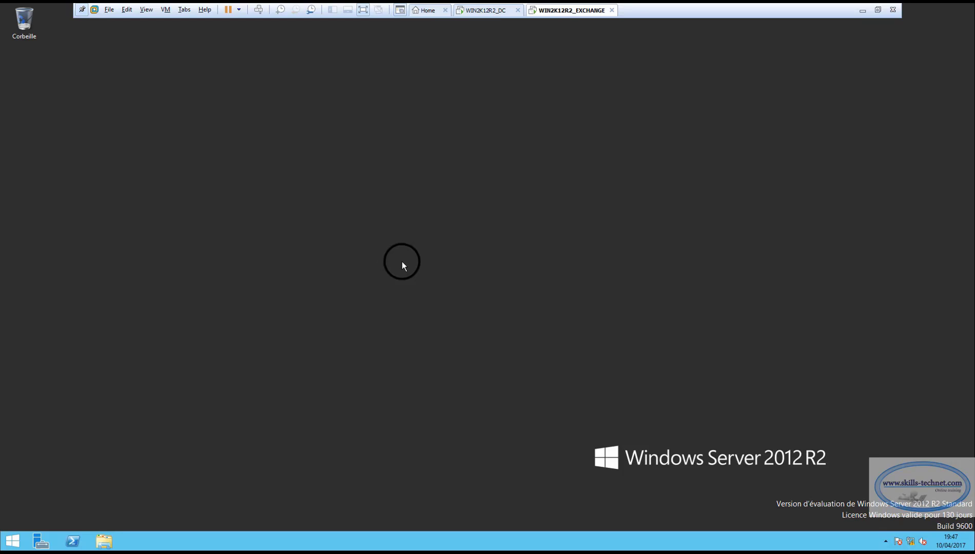
pyautogui.press('super+e')
pyautogui.doubleClick(315, 237)
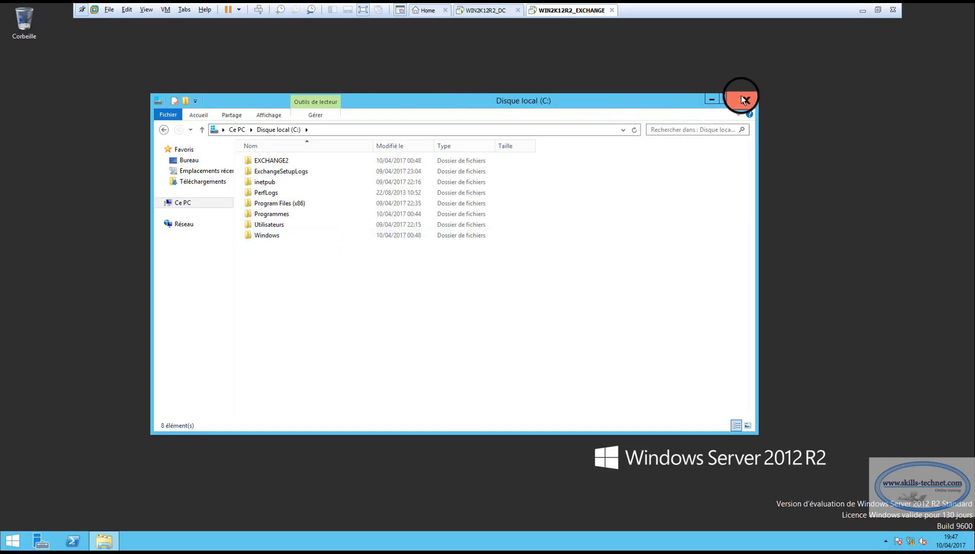
pyautogui.doubleClick(278, 160)
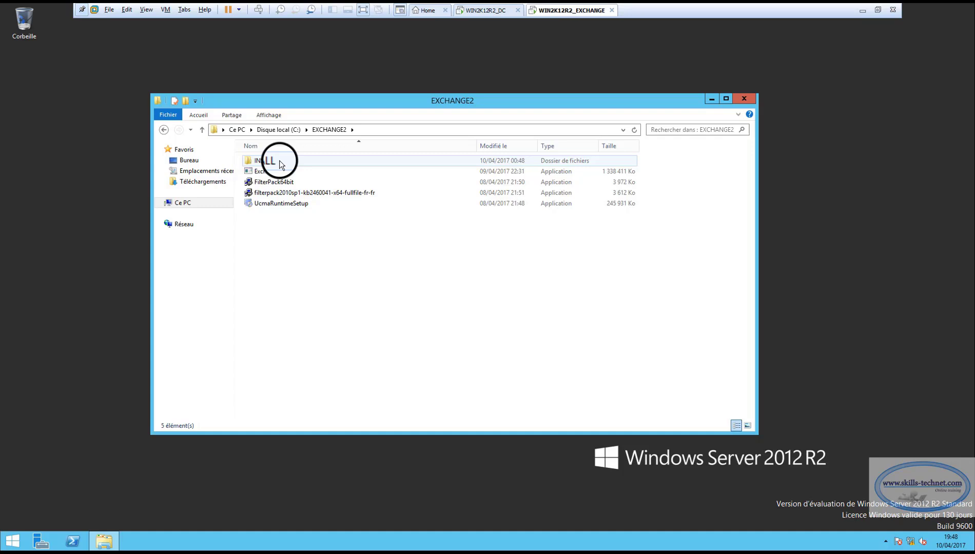
pyautogui.click(41, 541)
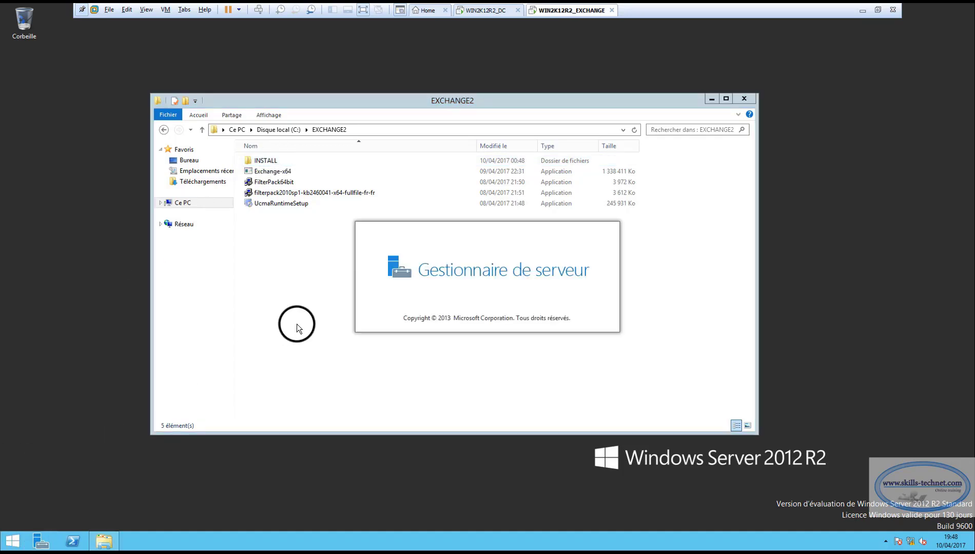
# Maximize Server Manager and advance the Add Roles and Features wizard to the Features page.
pyautogui.click(817, 126)
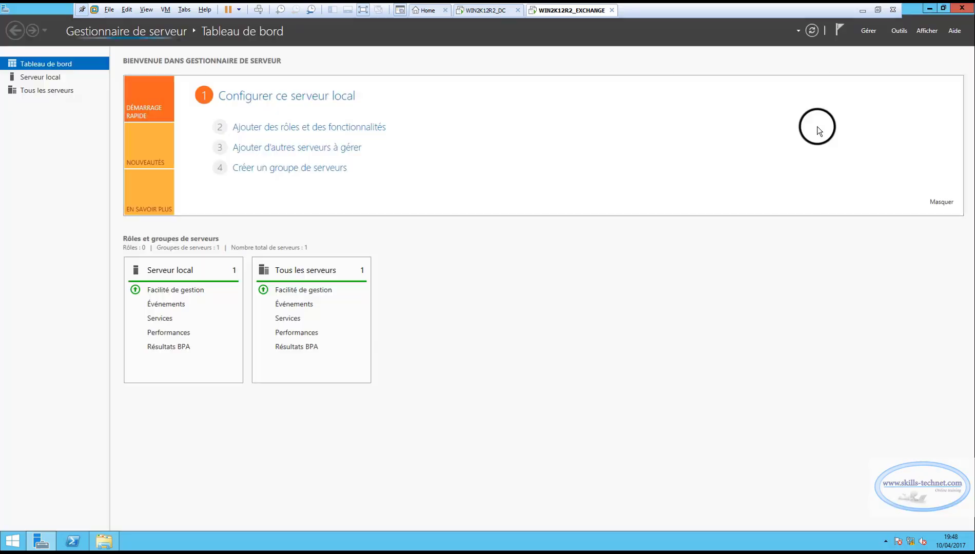
pyautogui.click(866, 32)
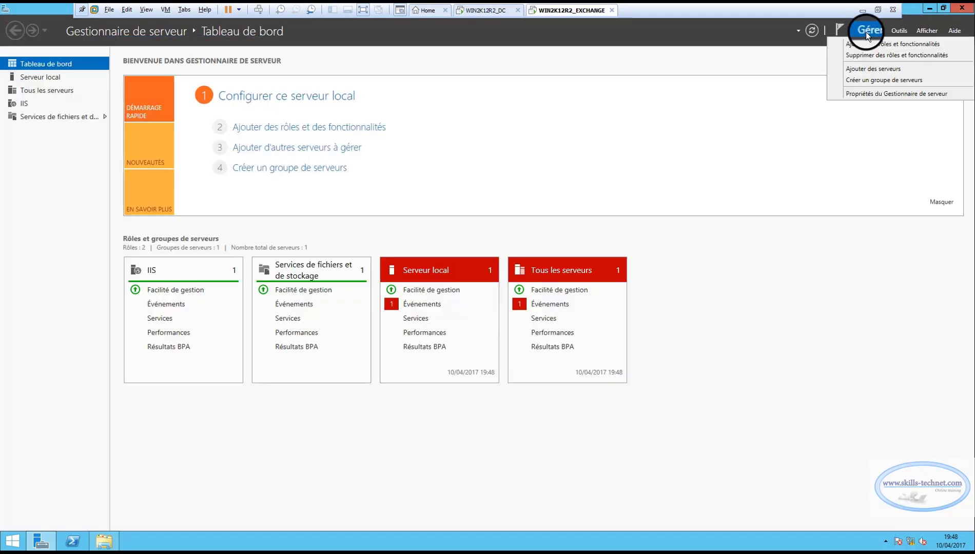
pyautogui.click(866, 45)
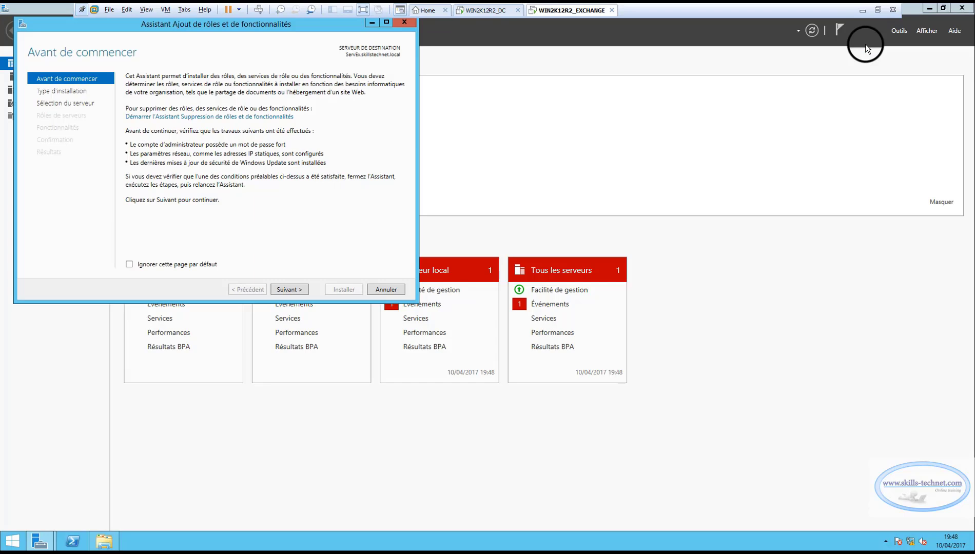
pyautogui.click(296, 291)
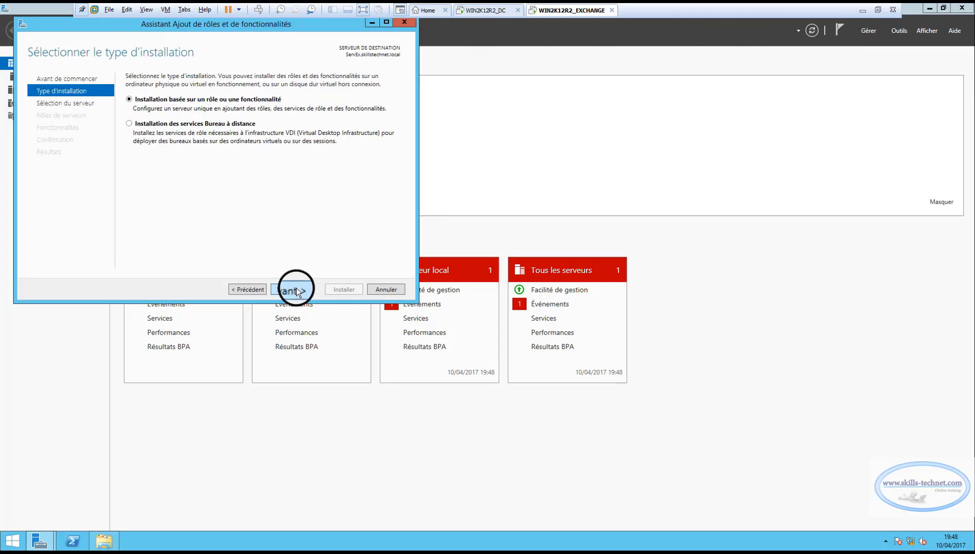
pyautogui.click(291, 290)
pyautogui.click(291, 290)
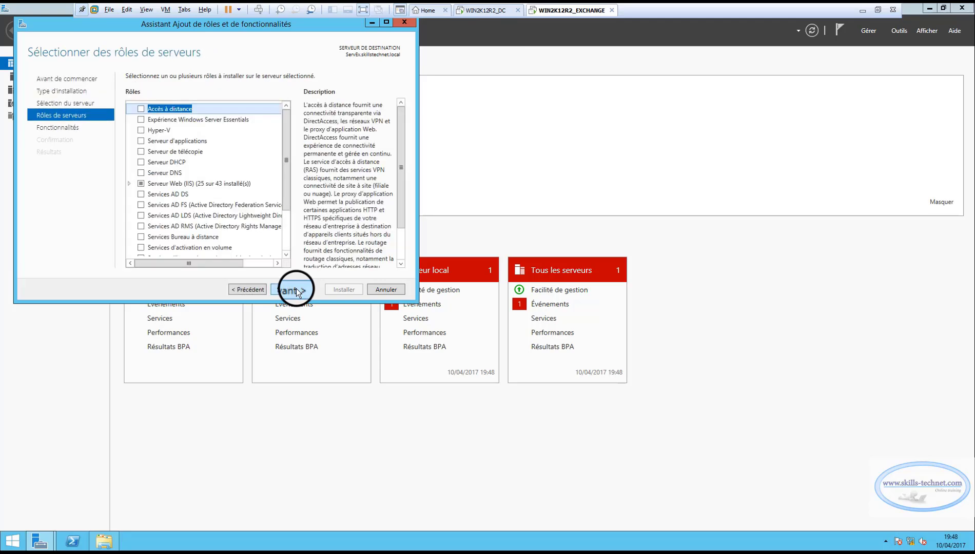
pyautogui.click(296, 291)
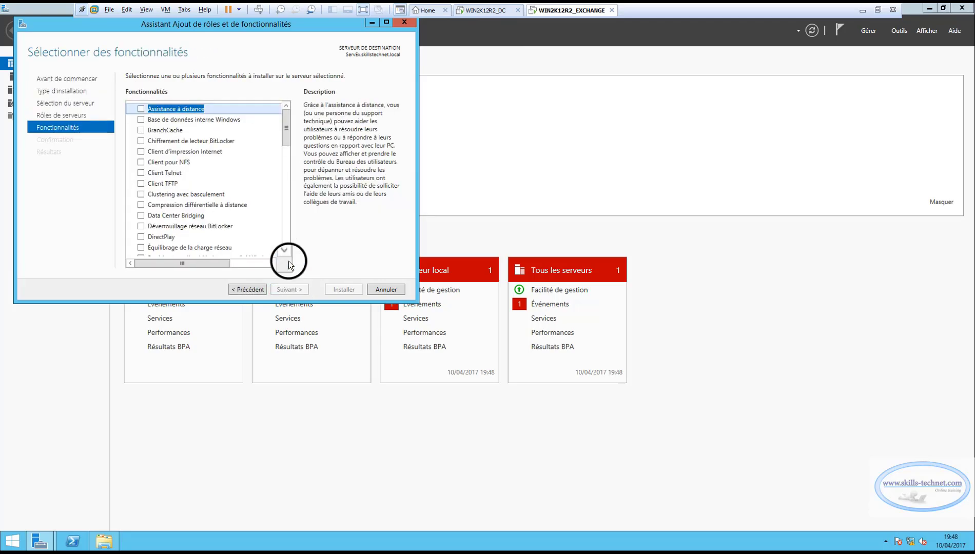
# Tick Media Foundation, install it, and close the finished wizard.
pyautogui.scroll(-3, 273, 195)
pyautogui.scroll(-10, 274, 195)
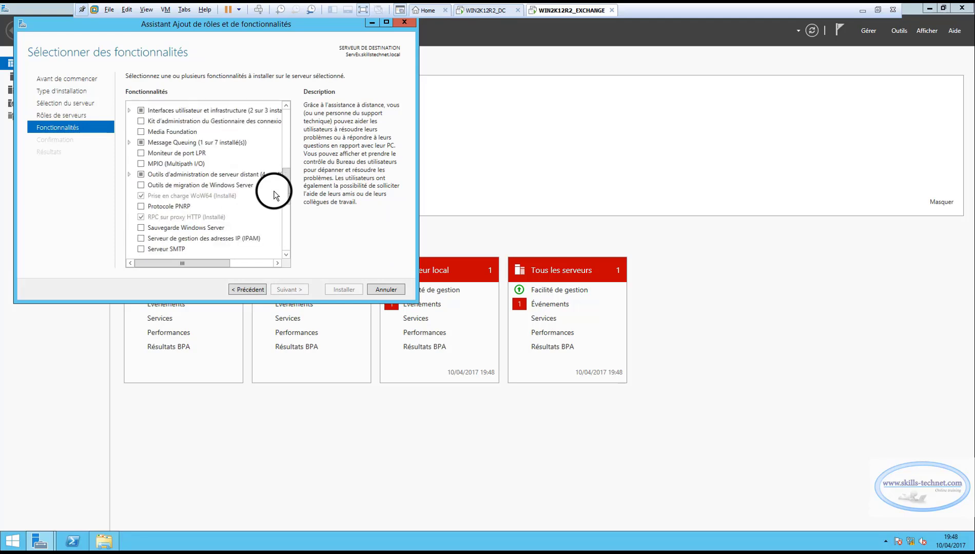
pyautogui.scroll(-2, 274, 194)
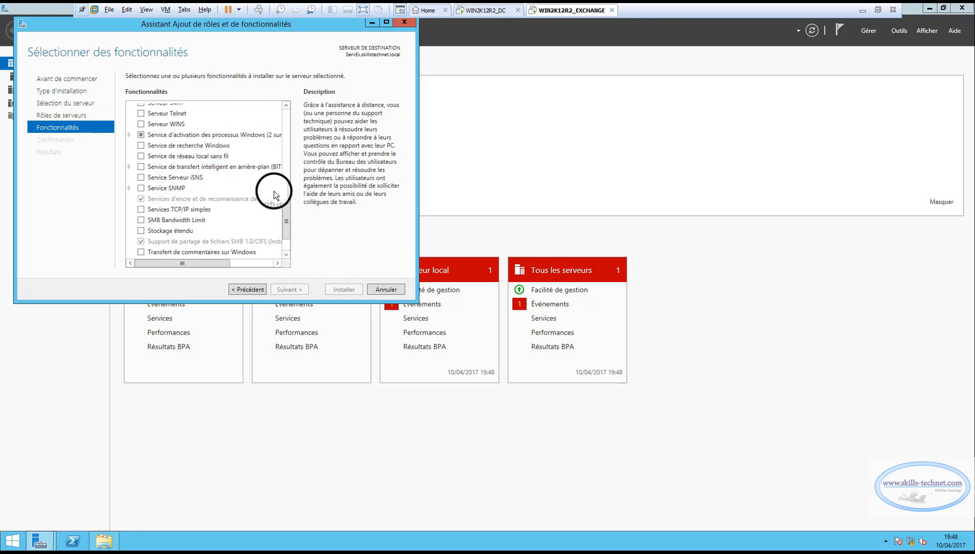
pyautogui.scroll(4, 273, 195)
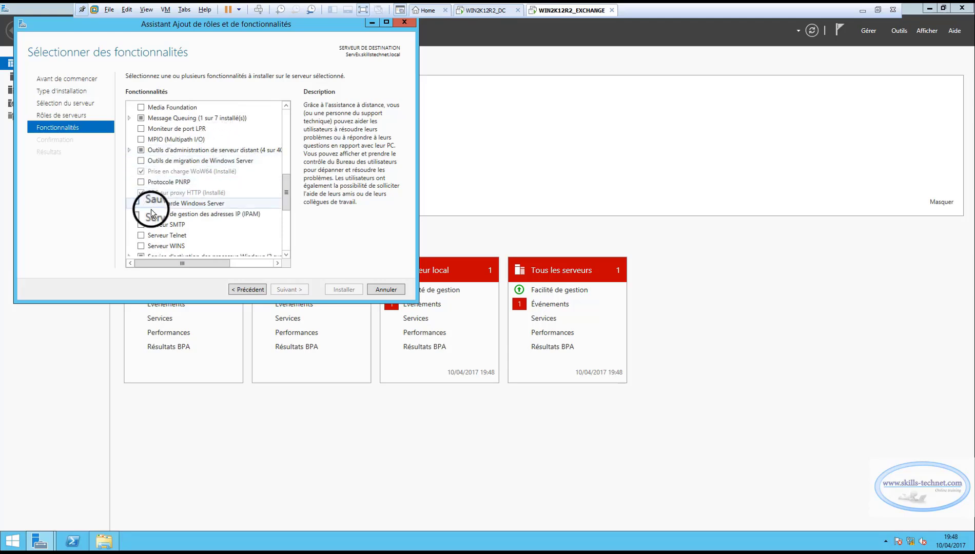
pyautogui.click(140, 108)
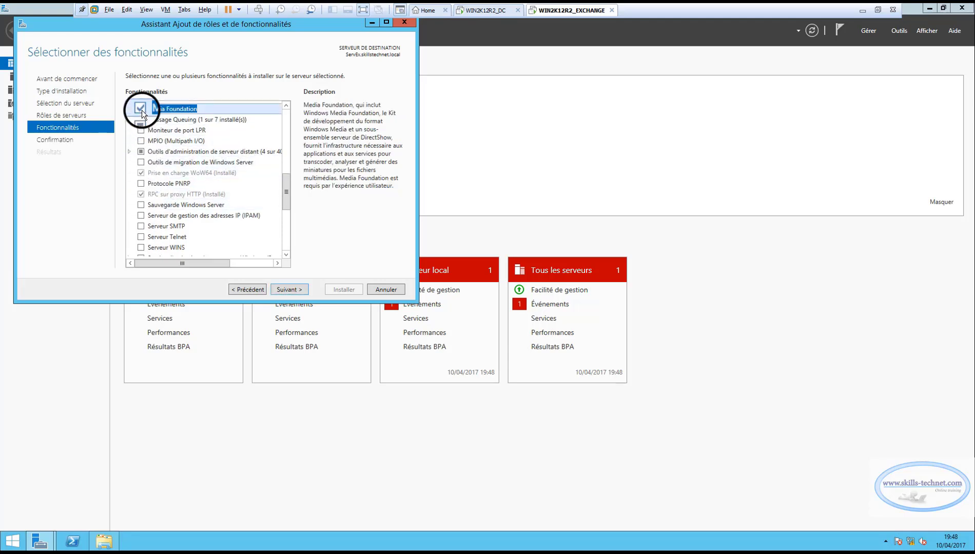
pyautogui.click(289, 290)
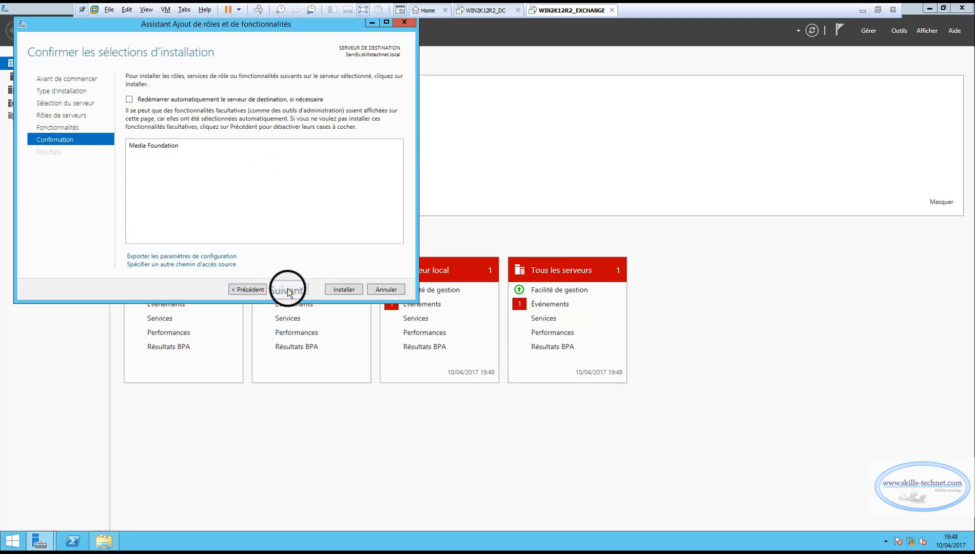
pyautogui.click(347, 292)
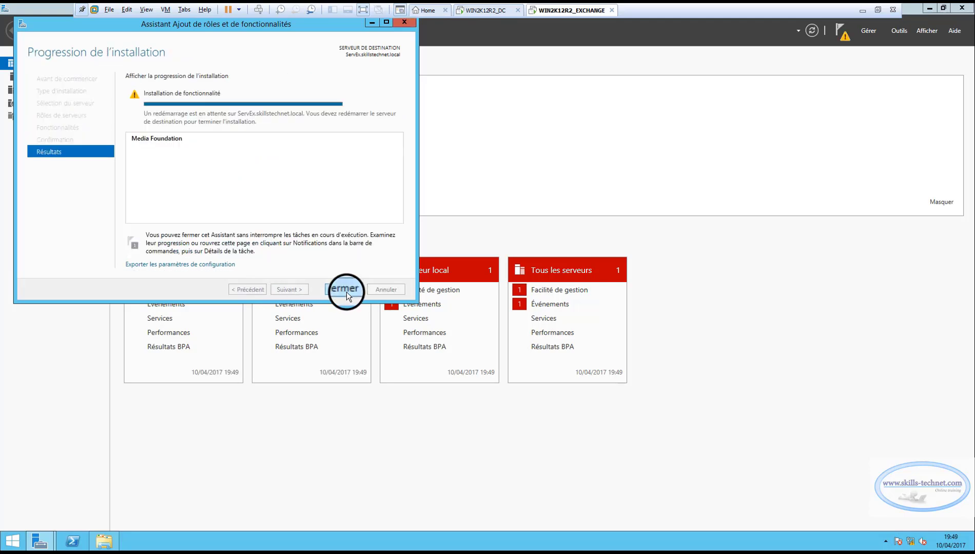
pyautogui.click(345, 290)
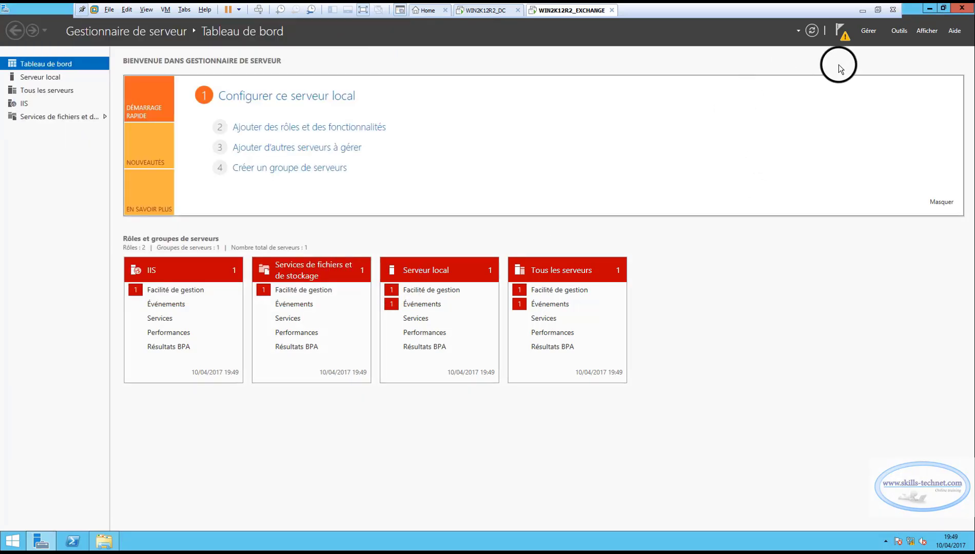
# Close Server Manager and the EXCHANGE2 window, then restart the server.
pyautogui.click(845, 38)
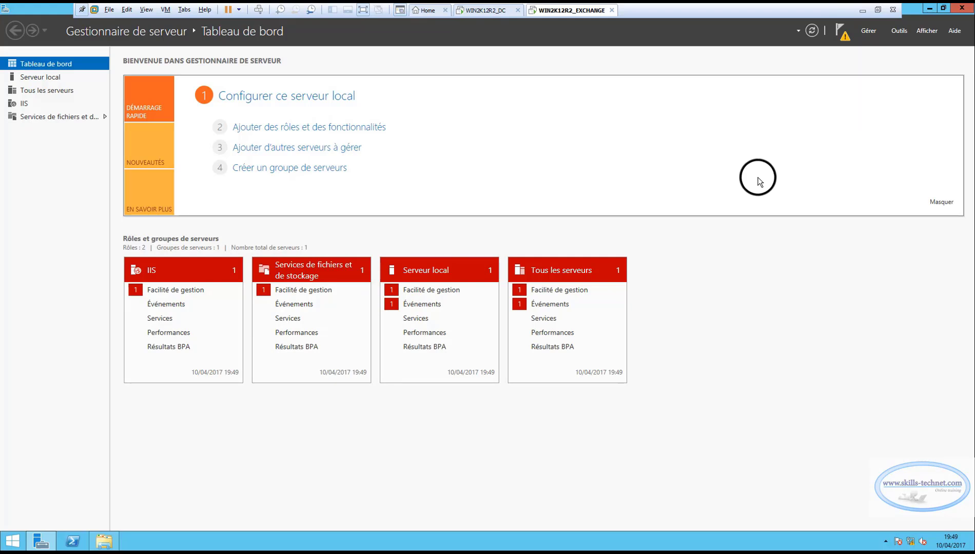
pyautogui.click(960, 10)
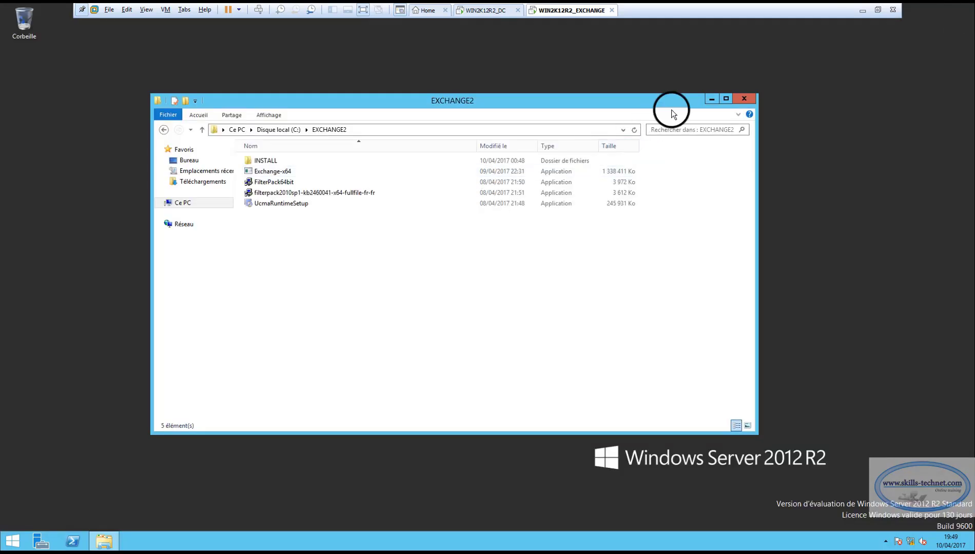
pyautogui.click(743, 98)
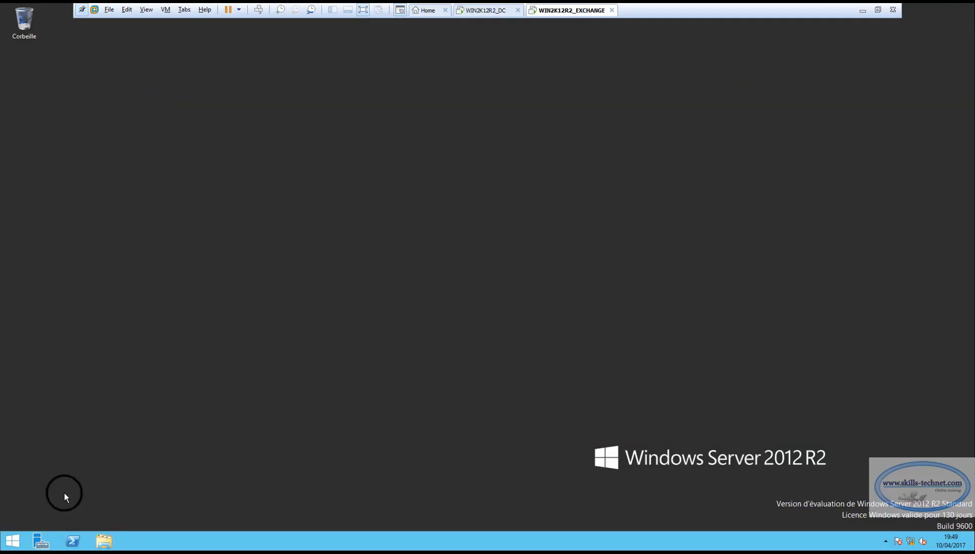
pyautogui.rightClick(10, 535)
pyautogui.moveTo(58, 523)
pyautogui.click(153, 526)
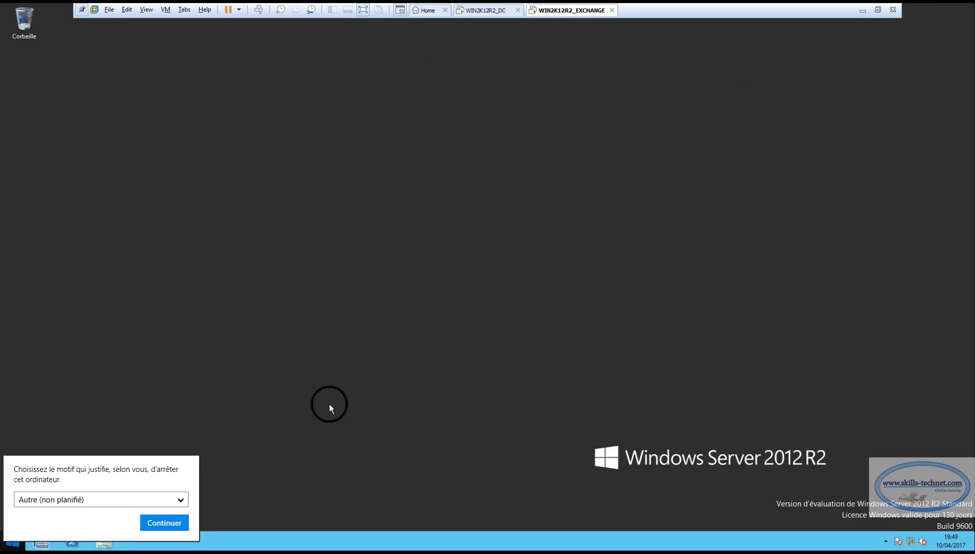
pyautogui.click(158, 522)
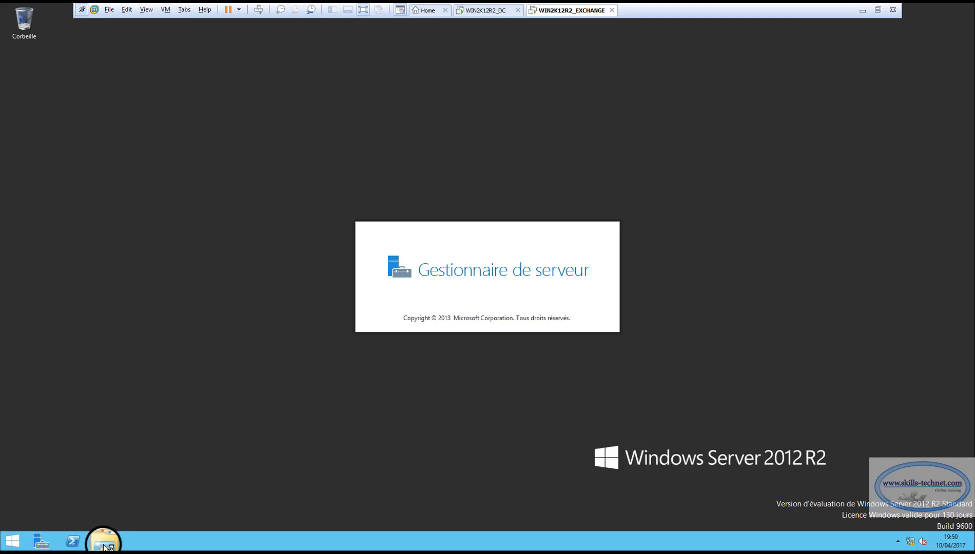
# After the reboot, reopen the C:\EXCHANGE2 folder in File Explorer.
pyautogui.press('super+e')
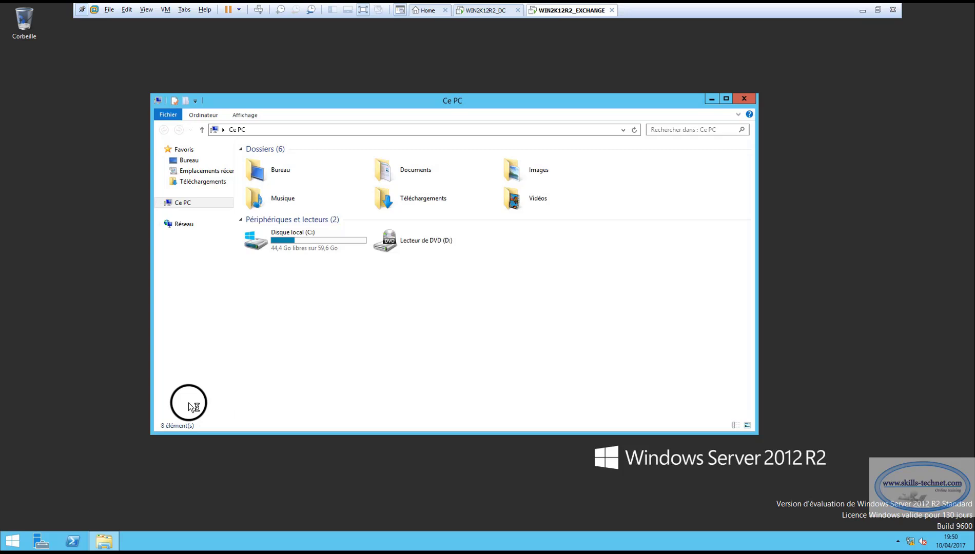
pyautogui.doubleClick(303, 240)
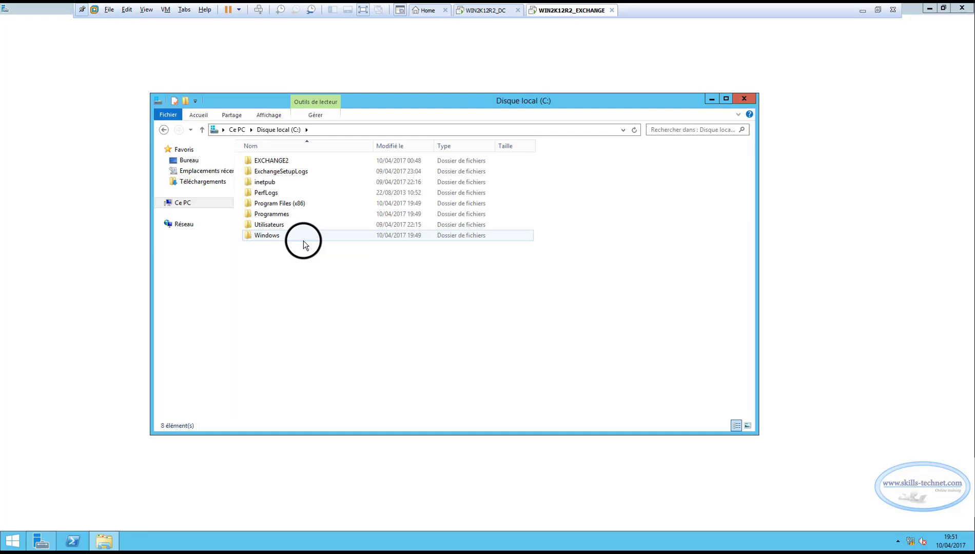
pyautogui.doubleClick(284, 160)
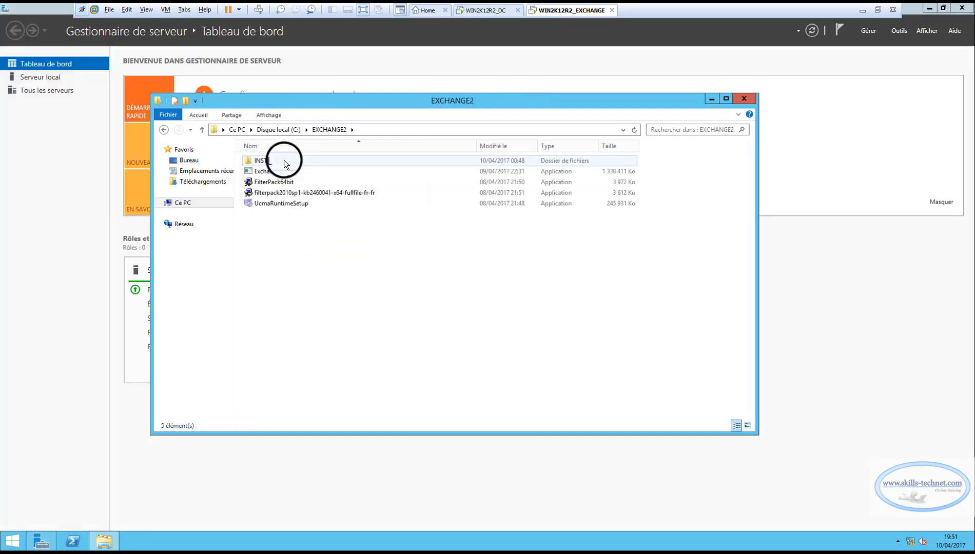
# Run UcmaRuntimeSetup as administrator, accept the licence, and install UCMA 4.0 Runtime.
pyautogui.click(286, 204)
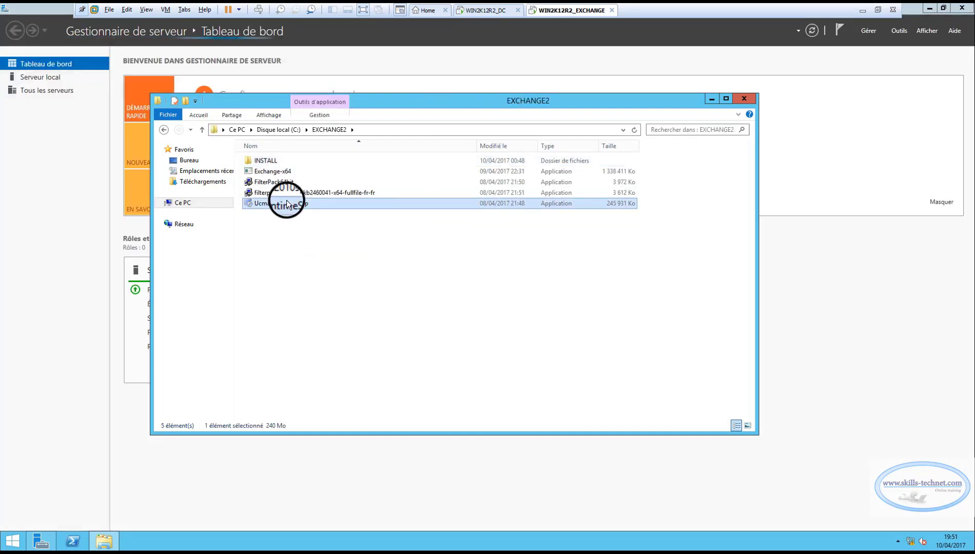
pyautogui.rightClick(286, 201)
pyautogui.click(301, 218)
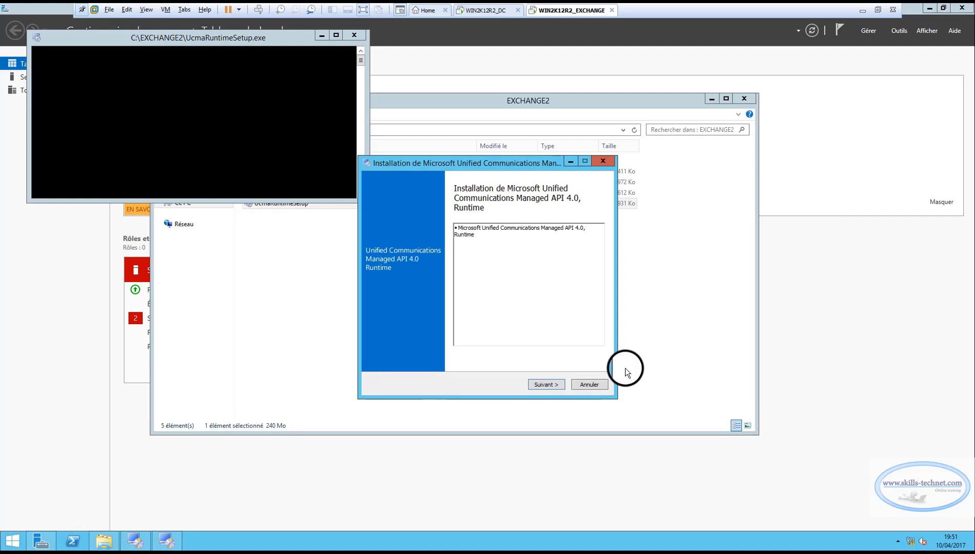
pyautogui.click(547, 388)
pyautogui.click(426, 302)
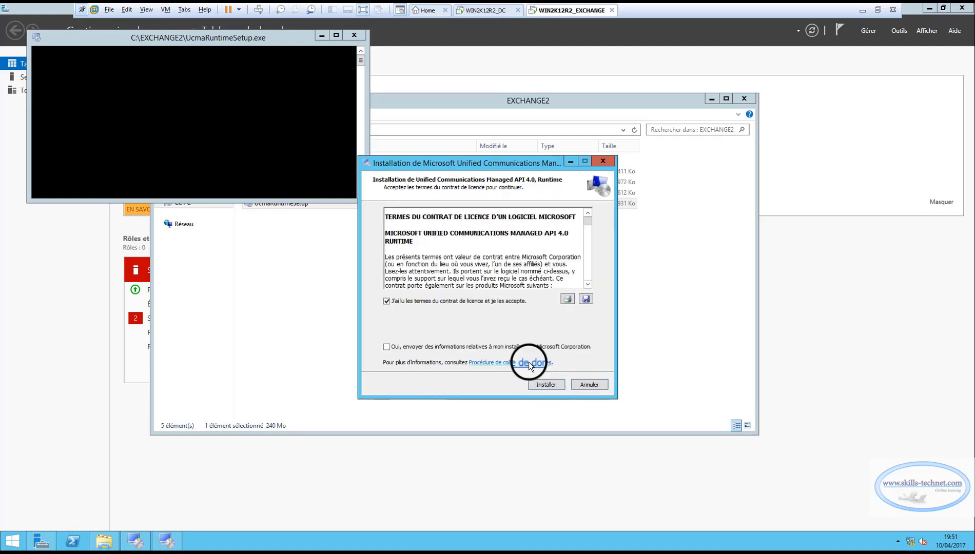
pyautogui.click(548, 385)
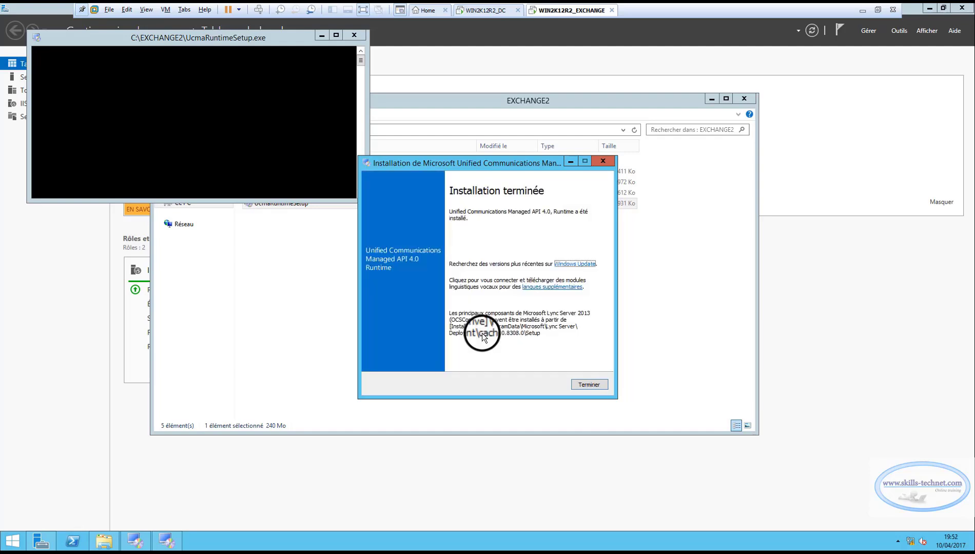
pyautogui.click(588, 385)
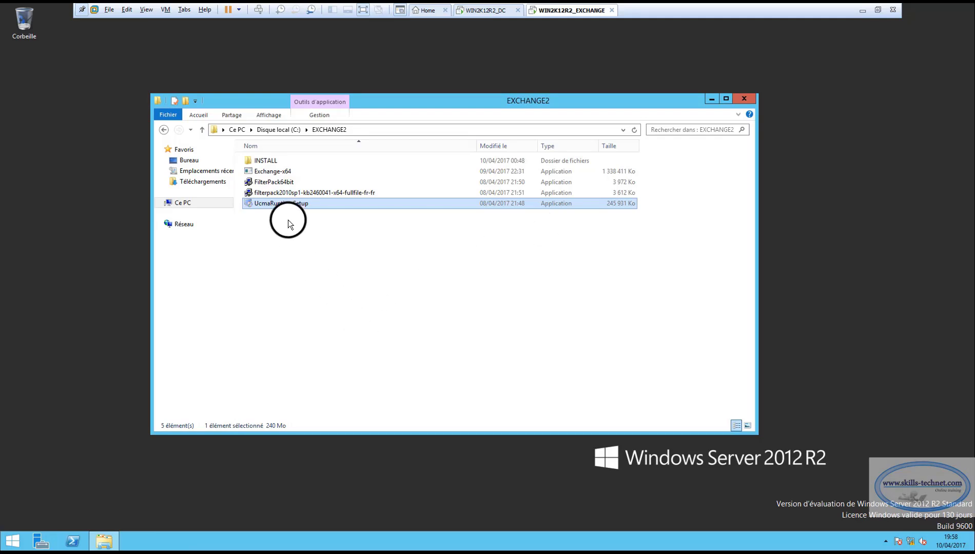
# Run FilterPack64bit as administrator, accept the licence, and install Filter Pack 2.0.
pyautogui.rightClick(279, 183)
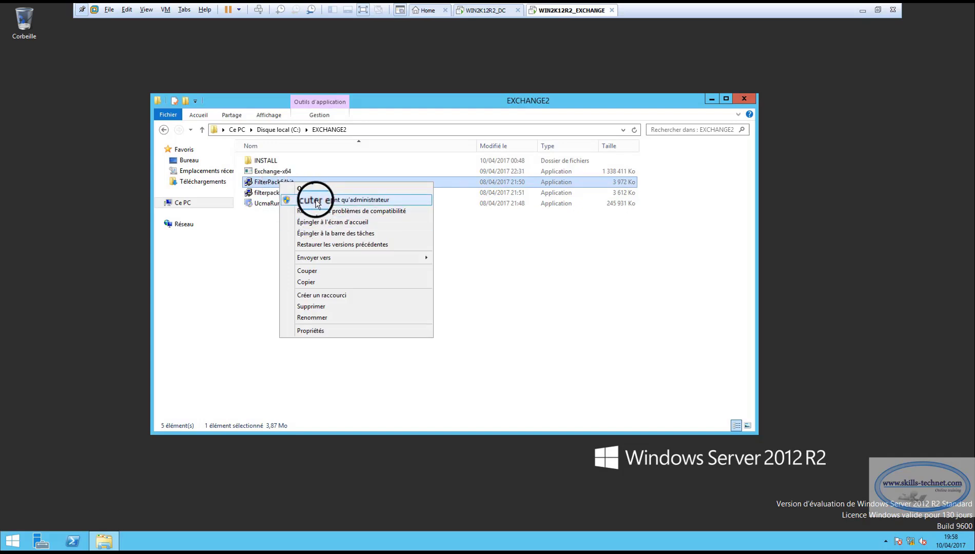
pyautogui.click(317, 201)
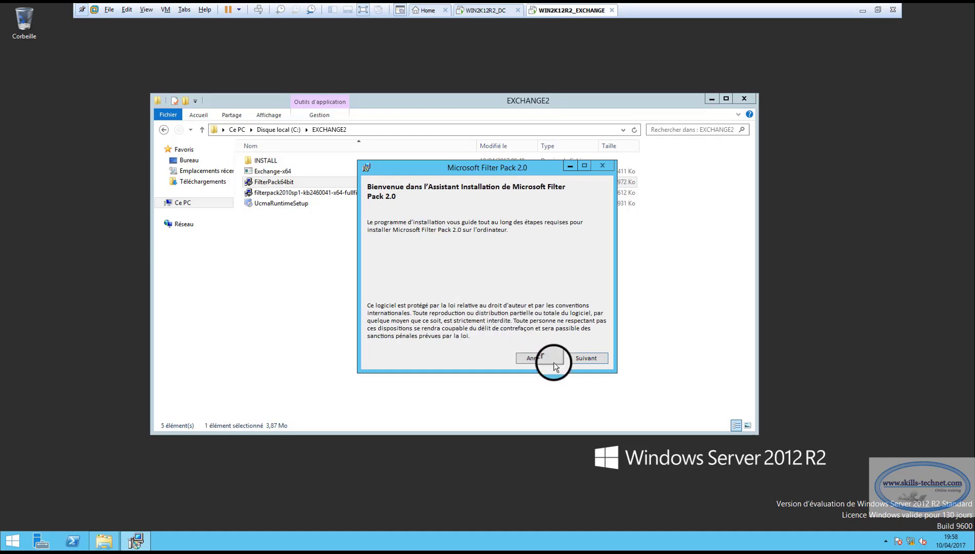
pyautogui.click(574, 358)
pyautogui.click(463, 350)
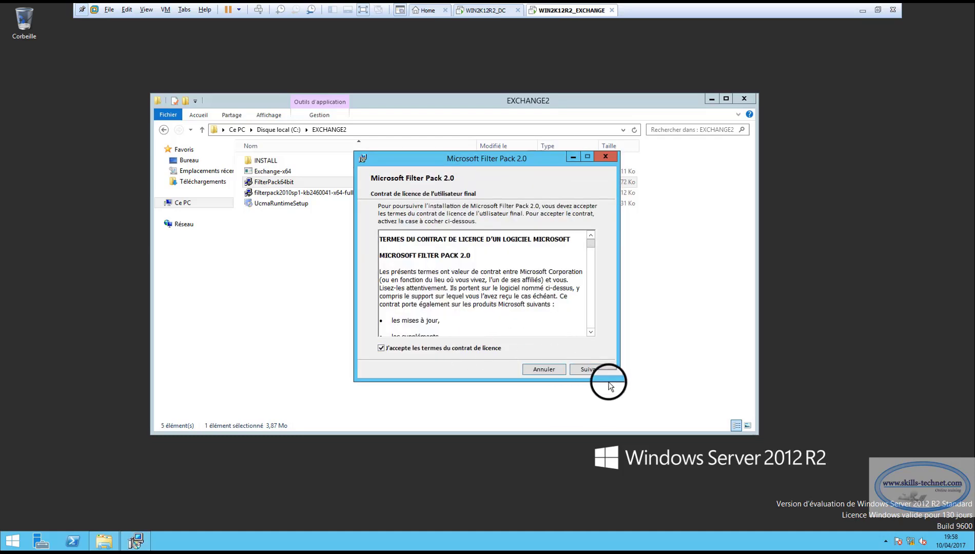
pyautogui.click(595, 366)
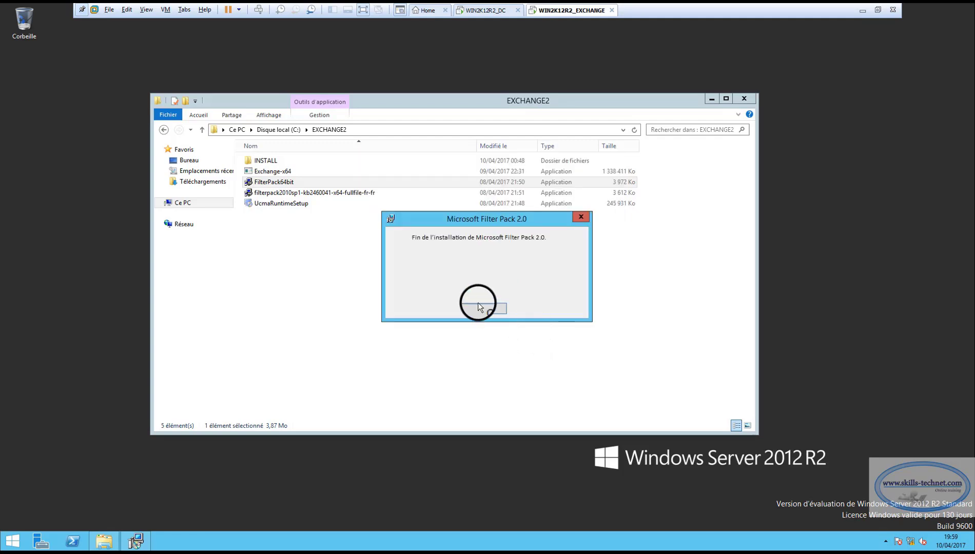
pyautogui.click(482, 310)
pyautogui.click(307, 192)
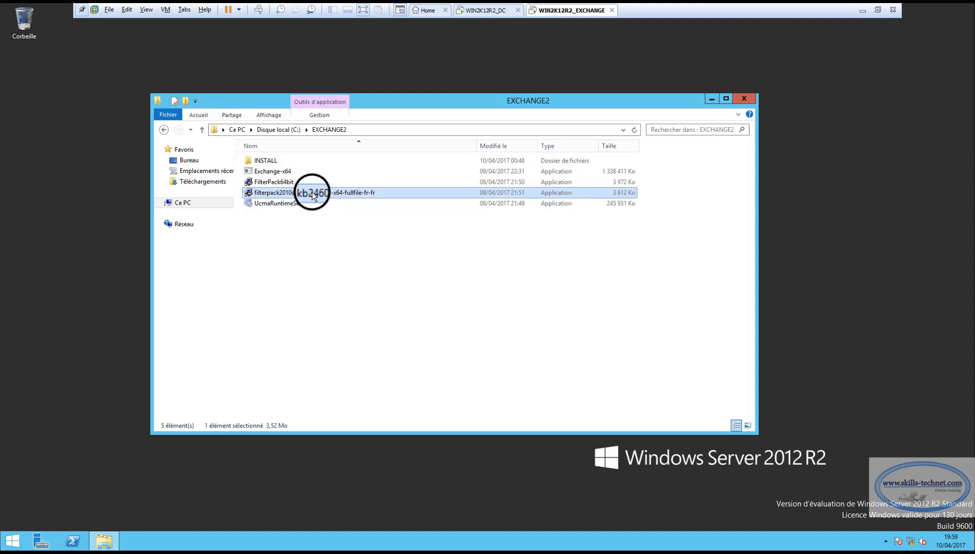
# Run filterpack2010sp1 as administrator, accept its licence, and install Filter Pack SP1.
pyautogui.rightClick(312, 192)
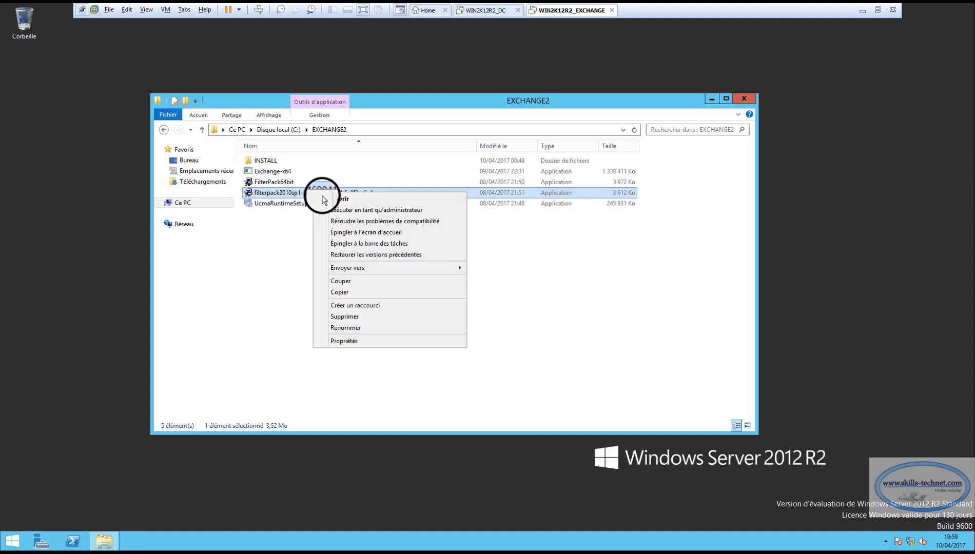
pyautogui.click(341, 210)
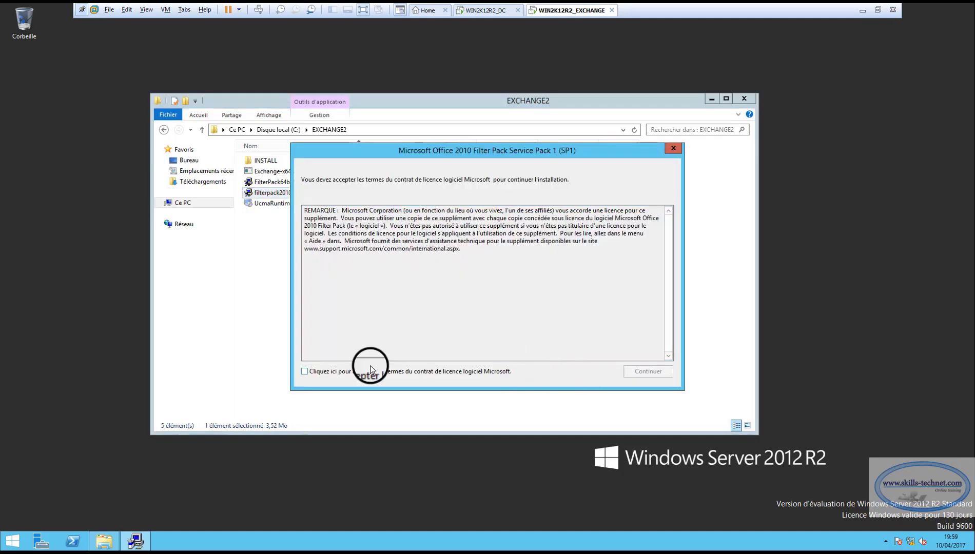
pyautogui.click(328, 370)
pyautogui.click(639, 372)
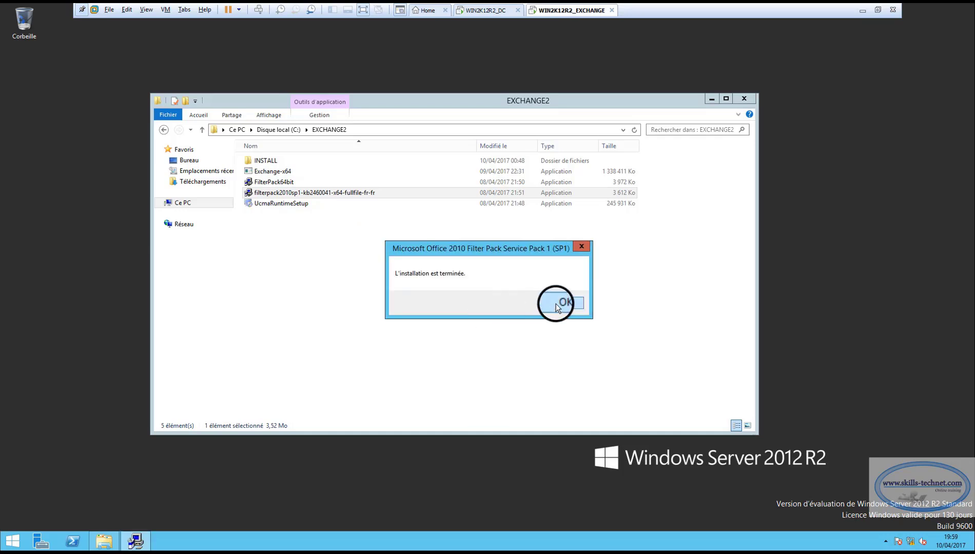
pyautogui.click(556, 303)
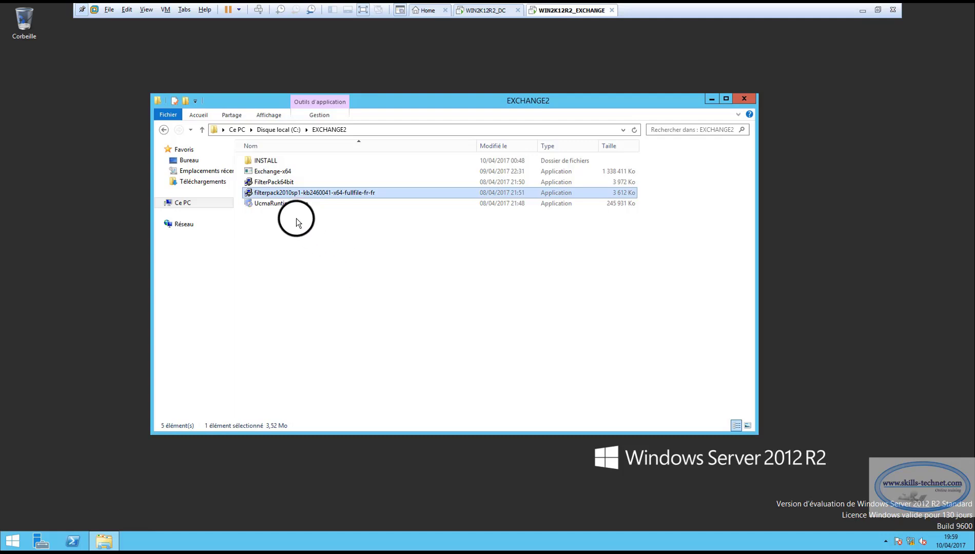
# Check the INSTALL folder's contents, then run the Exchange-x64 package as administrator.
pyautogui.click(273, 173)
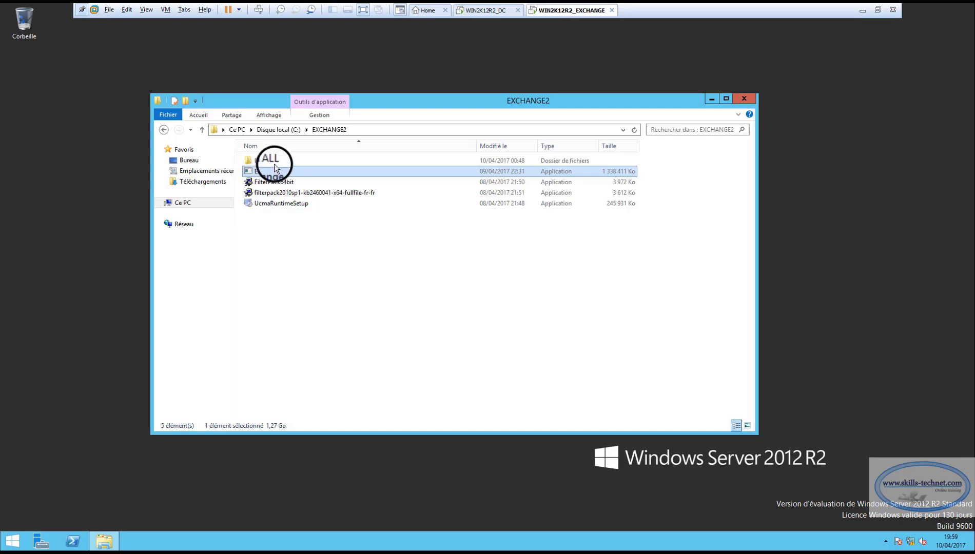
pyautogui.doubleClick(265, 160)
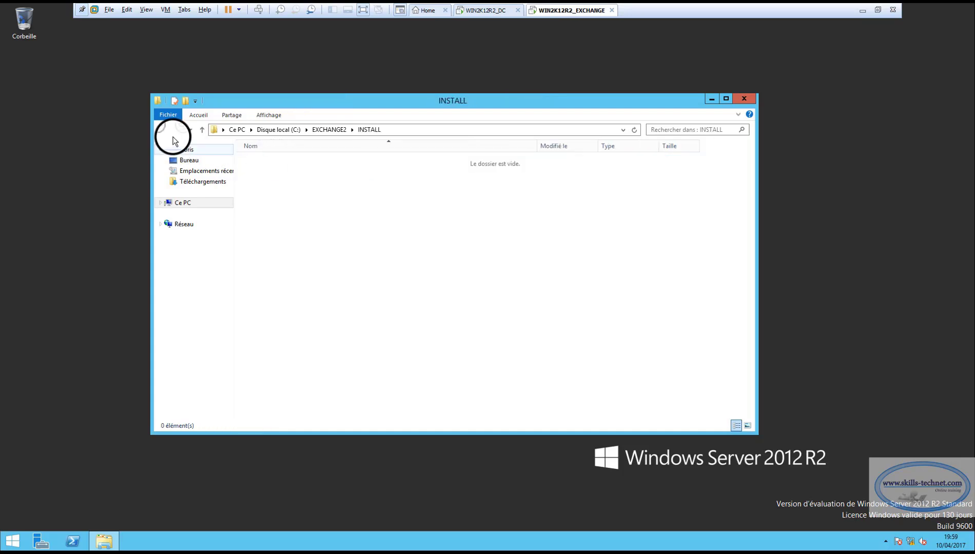
pyautogui.click(164, 129)
pyautogui.click(267, 173)
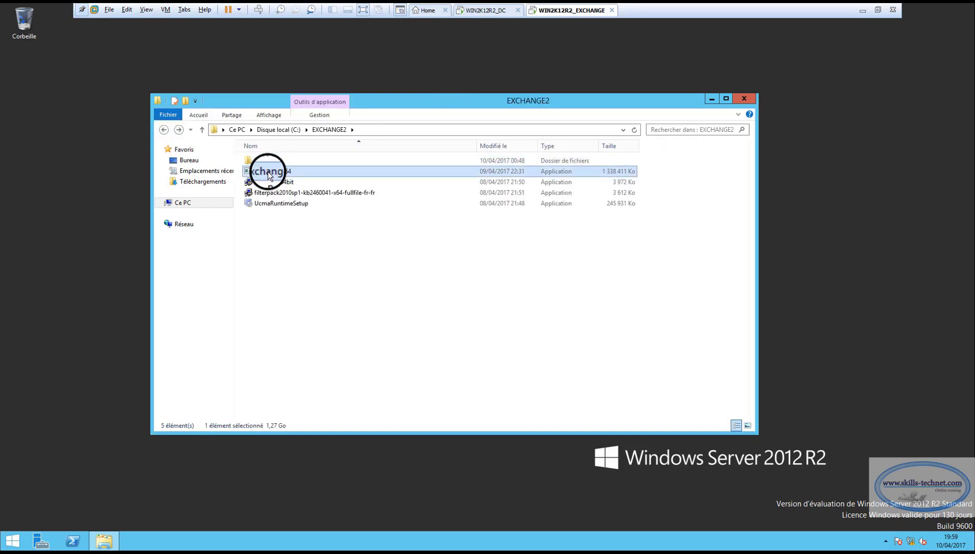
pyautogui.rightClick(267, 175)
pyautogui.click(306, 189)
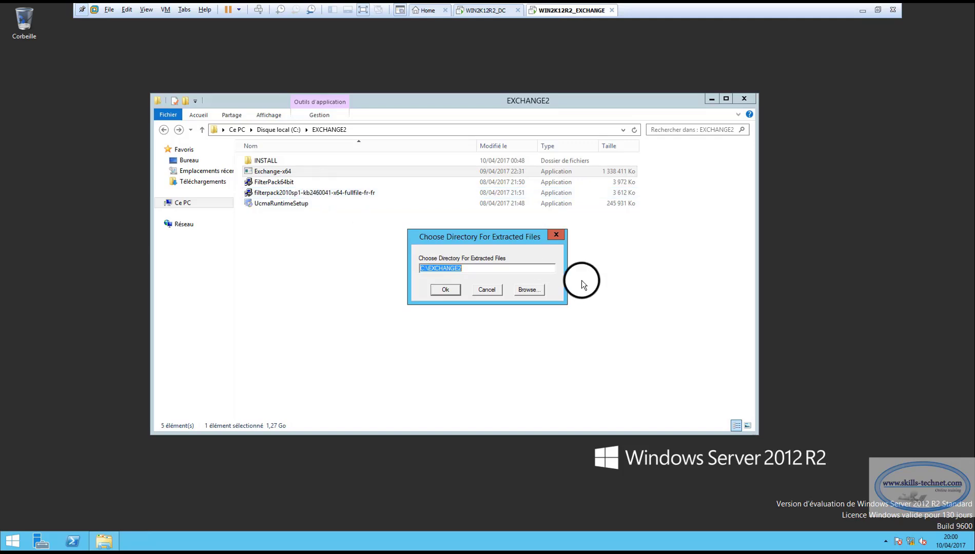
# Set the extraction folder to C:\EXCHANGE2\INSTALL and start extracting.
pyautogui.click(470, 268)
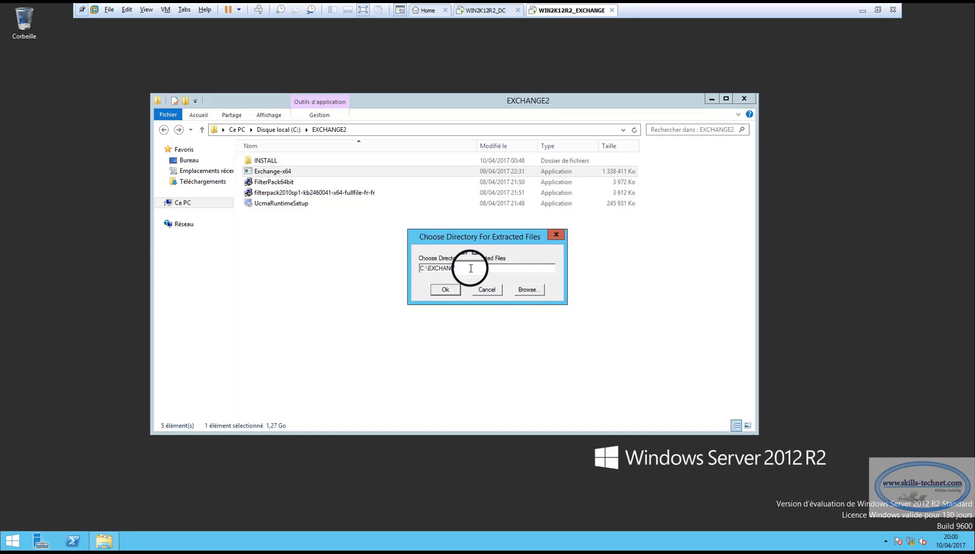
pyautogui.write('\\')
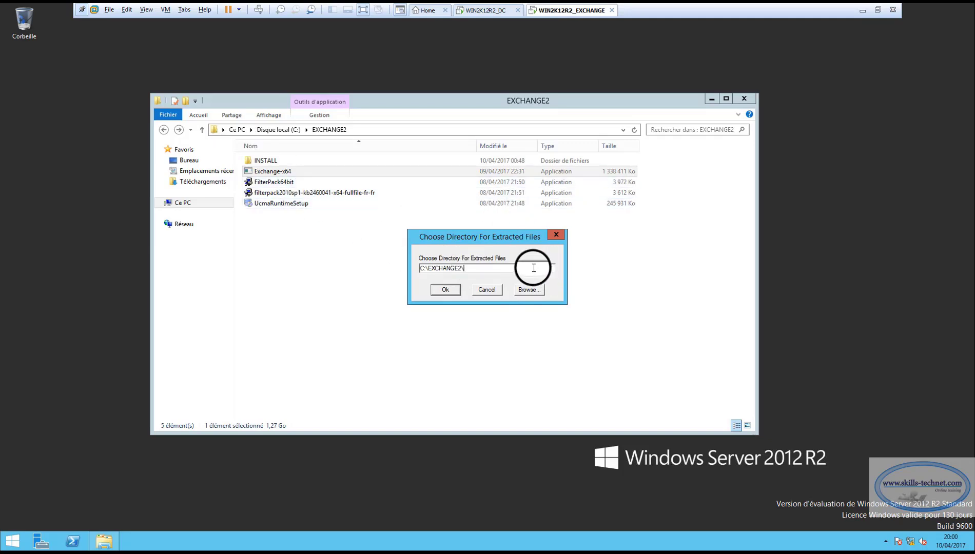
pyautogui.write('insta')
pyautogui.press('BackSpace')
pyautogui.press('BackSpace')
pyautogui.press('BackSpace')
pyautogui.press('BackSpace')
pyautogui.press('BackSpace')
pyautogui.write('I?STQ')
pyautogui.press('BackSpace')
pyautogui.press('BackSpace')
pyautogui.press('BackSpace')
pyautogui.write('NSTAL')
pyautogui.click(433, 292)
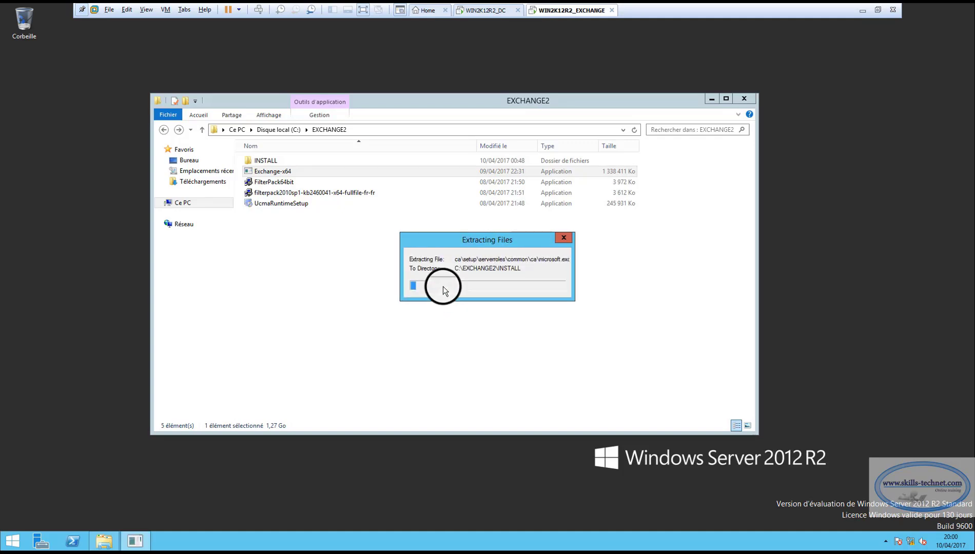
# Open INSTALL, dismiss the Extraction Complete message, and scroll to the end of the 73 files.
pyautogui.doubleClick(260, 161)
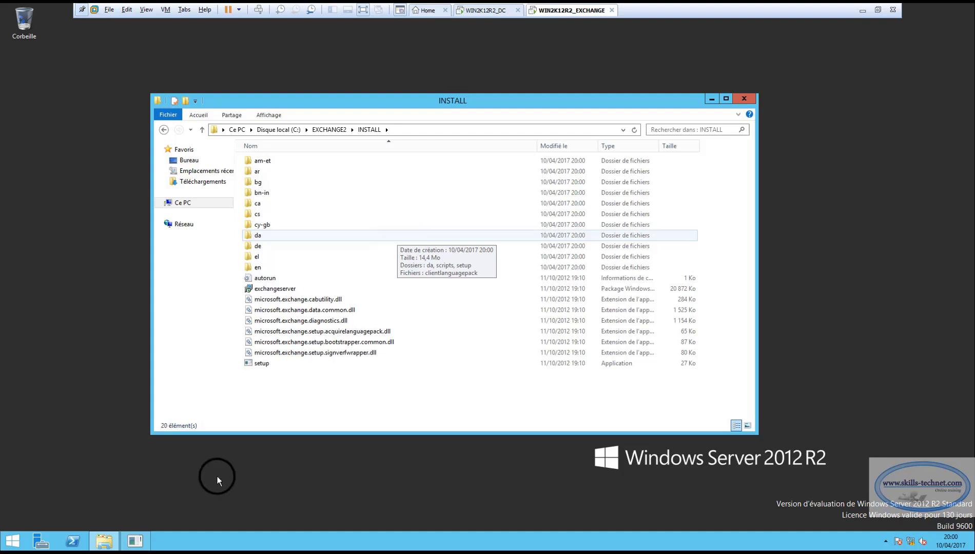
pyautogui.click(143, 543)
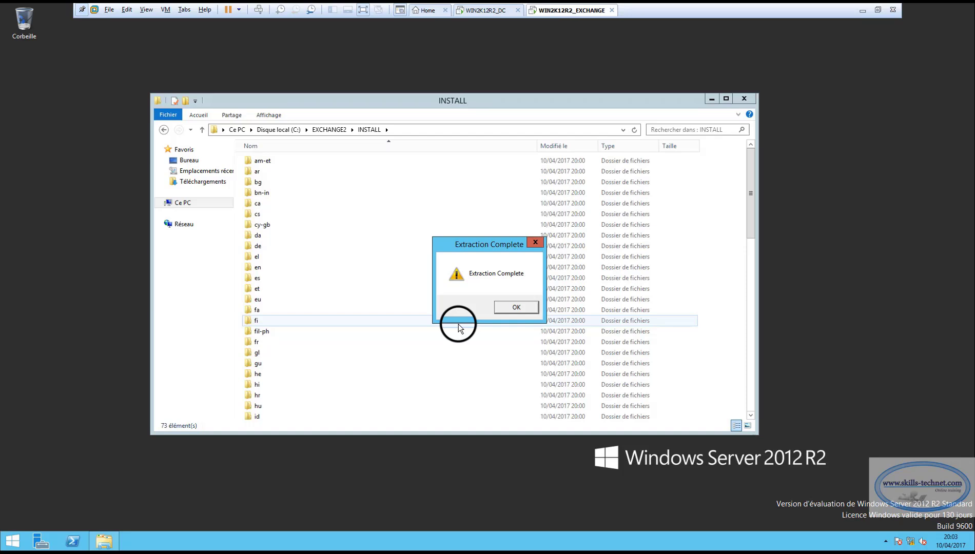
pyautogui.click(510, 307)
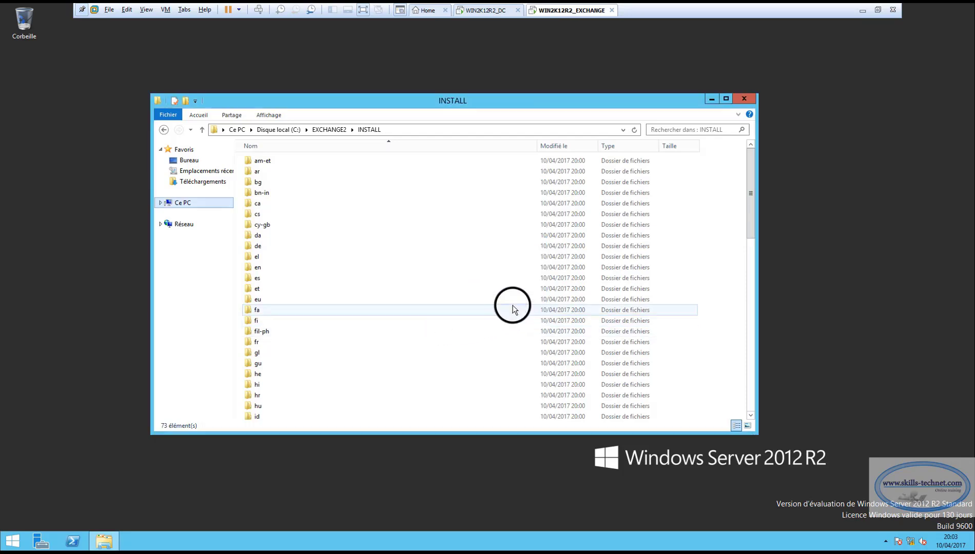
pyautogui.moveTo(751, 219); pyautogui.dragTo(749, 398)
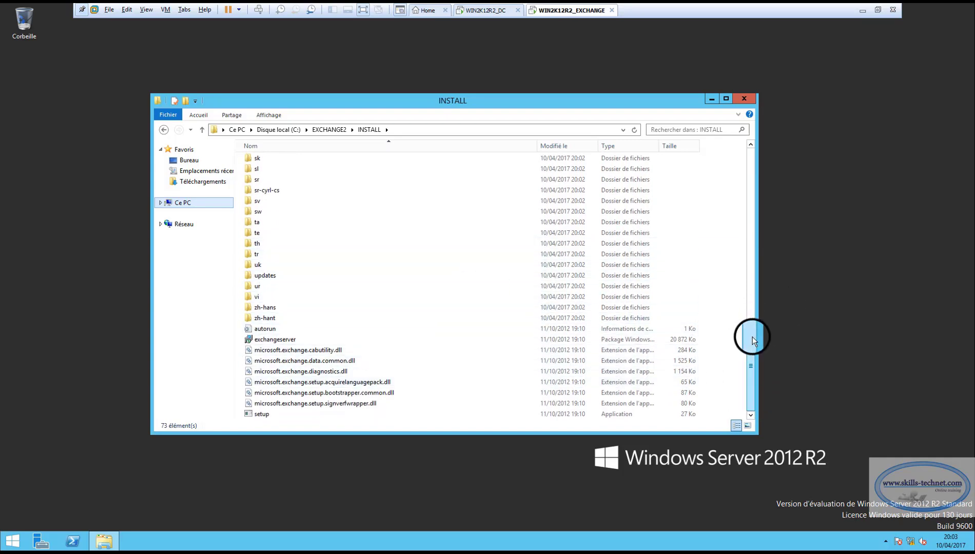
# Run the setup program in the INSTALL folder as administrator.
pyautogui.click(256, 414)
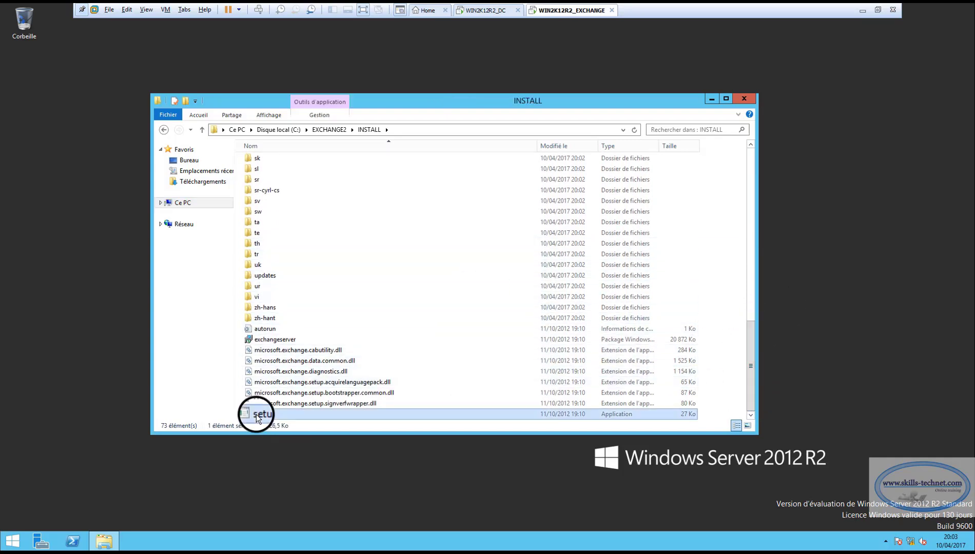
pyautogui.rightClick(256, 415)
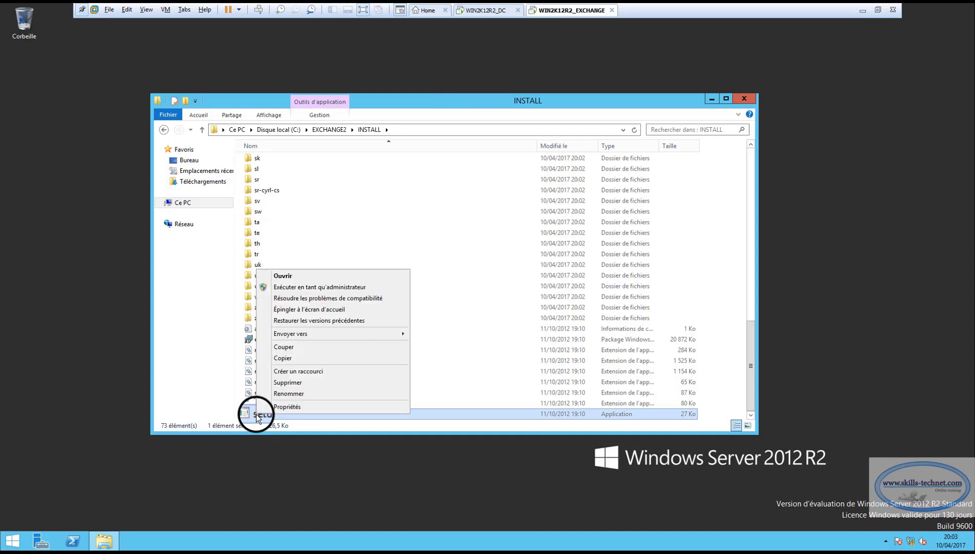
pyautogui.click(290, 286)
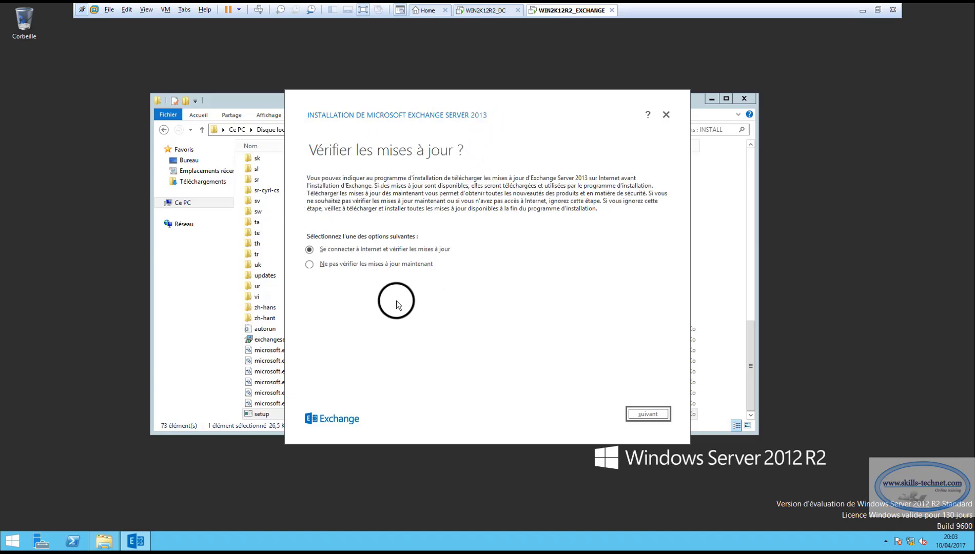
# Choose not to check for updates now and continue so setup copies its files.
pyautogui.click(310, 264)
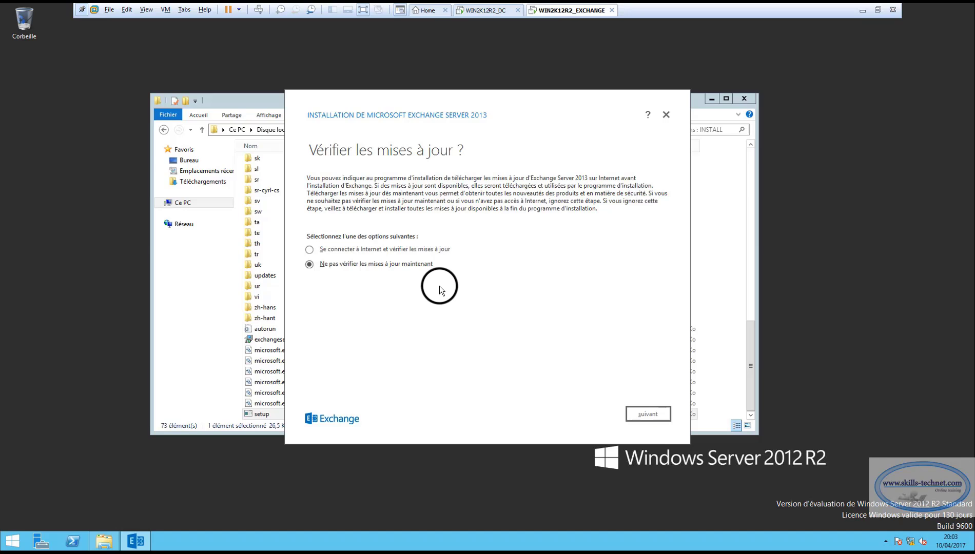
pyautogui.click(636, 414)
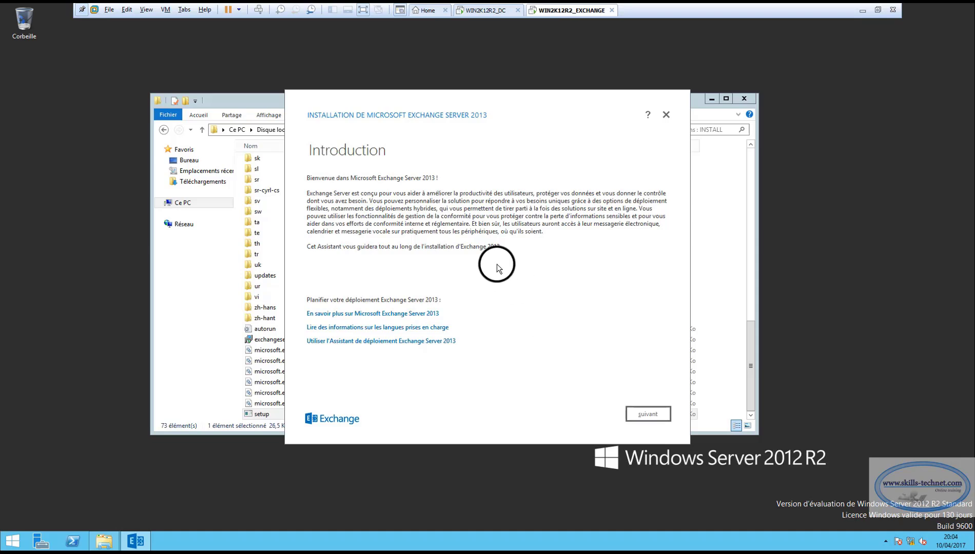
# Accept 'J'accepte les termes du contrat de licence' and keep 'Utiliser les paramètres recommandés'.
pyautogui.click(635, 414)
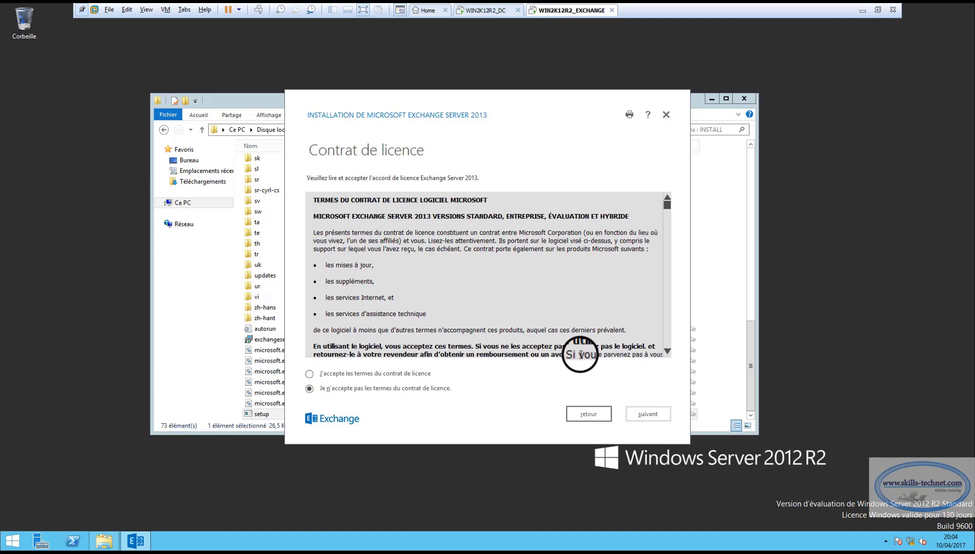
pyautogui.click(309, 373)
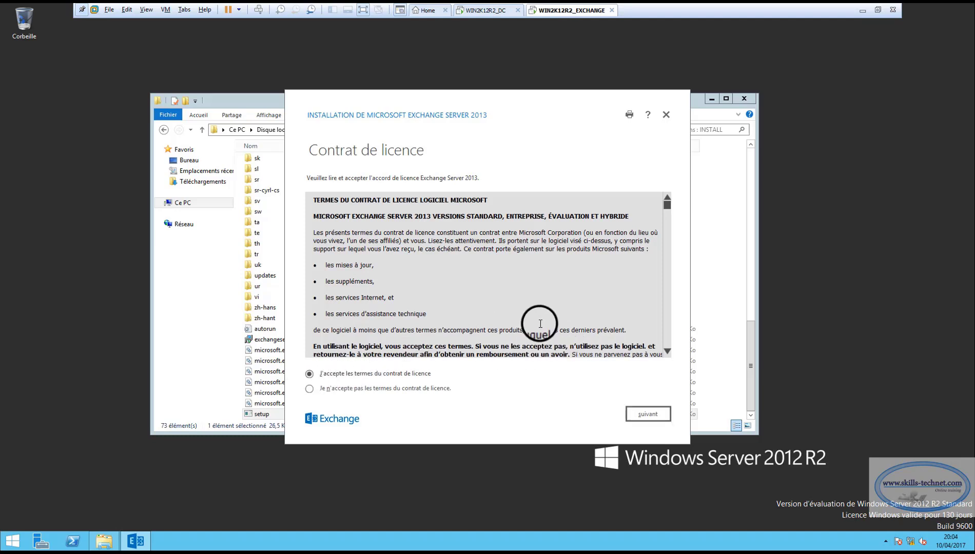
pyautogui.click(641, 415)
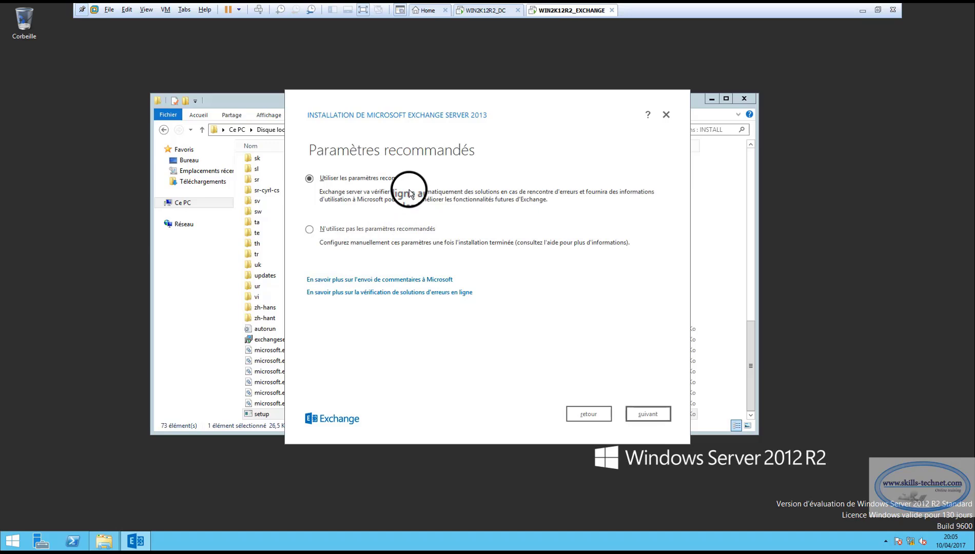
pyautogui.click(643, 412)
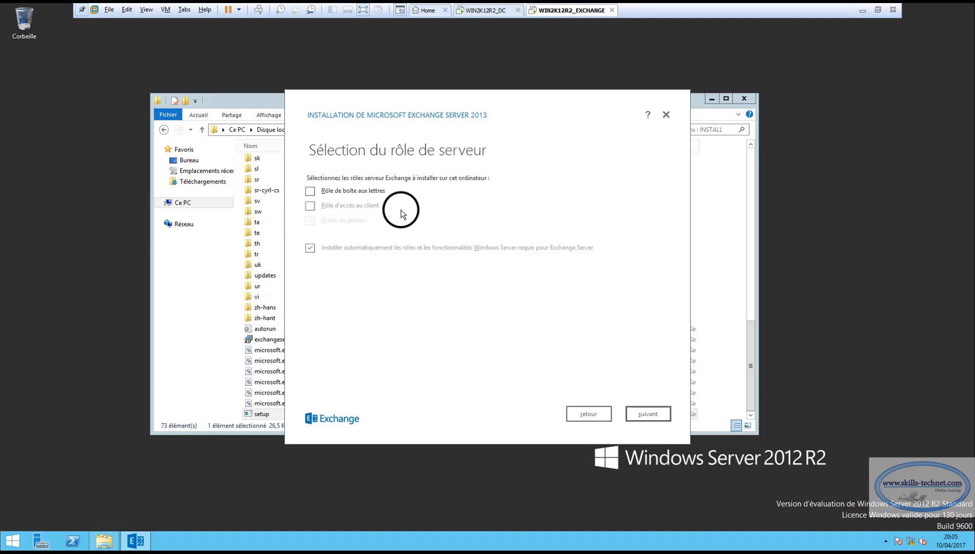
# Tick the Mailbox and Client Access roles and keep the default V15 install path.
pyautogui.click(309, 190)
pyautogui.click(328, 206)
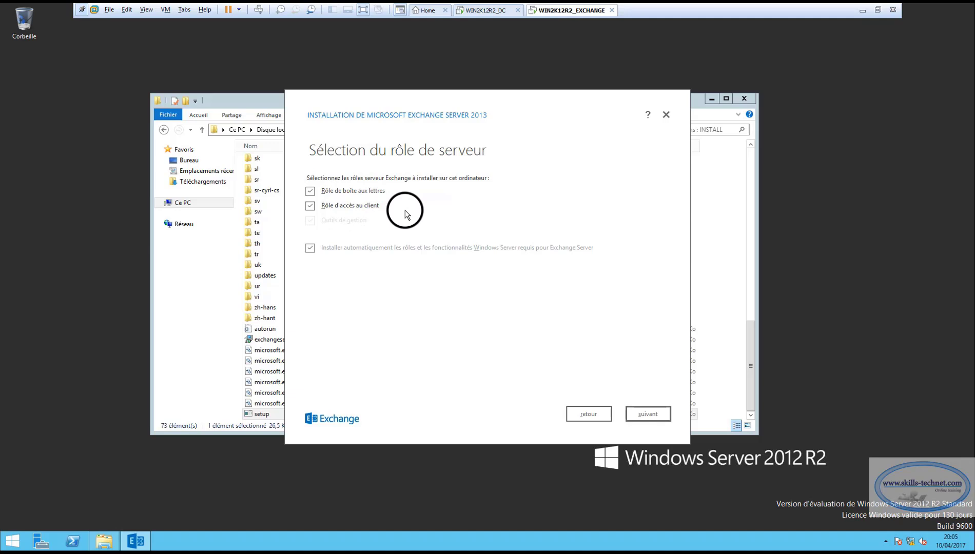
pyautogui.click(639, 414)
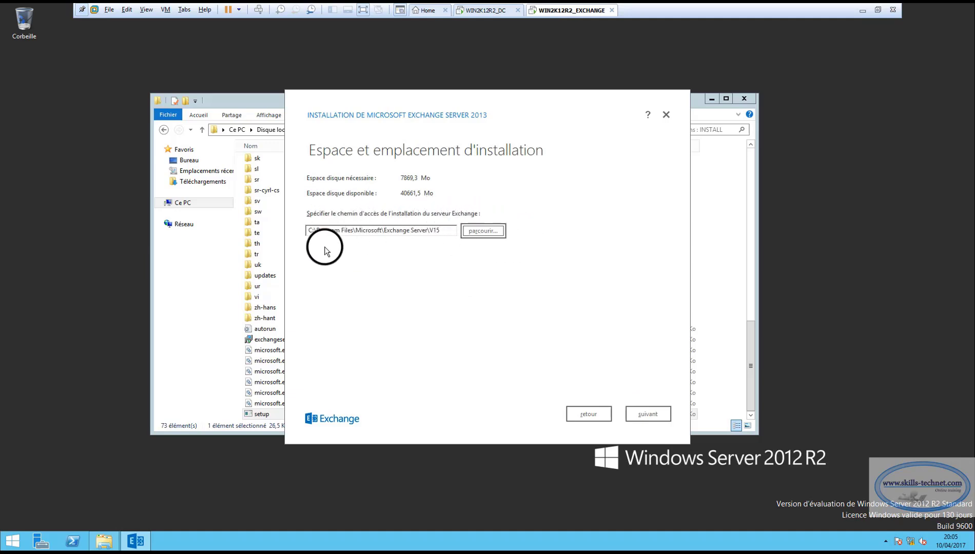
pyautogui.click(648, 414)
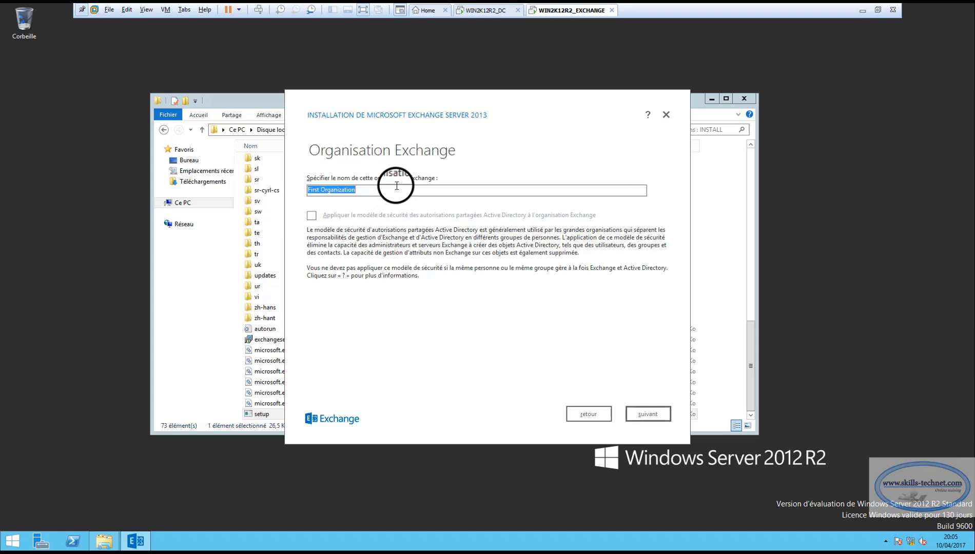
# Enter SKILLSTECH as the Exchange organization name and continue.
pyautogui.write('SKILLSTECH')
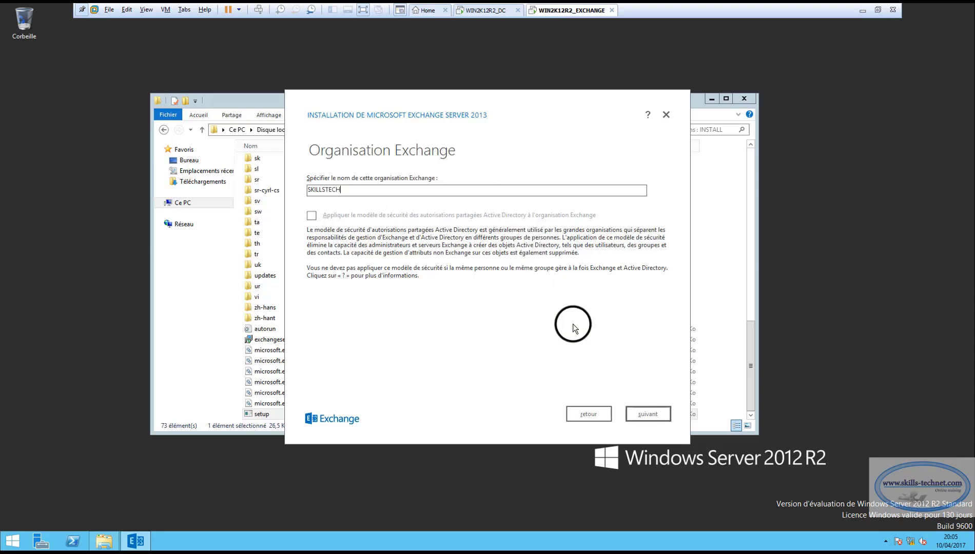
pyautogui.click(643, 410)
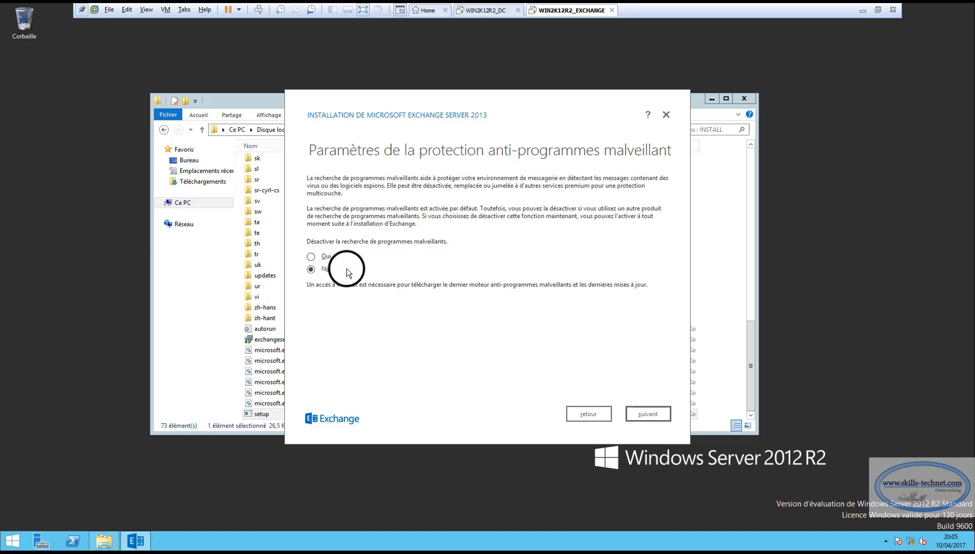
# Leave malware scanning enabled ('Non') and start the readiness checks.
pyautogui.click(644, 414)
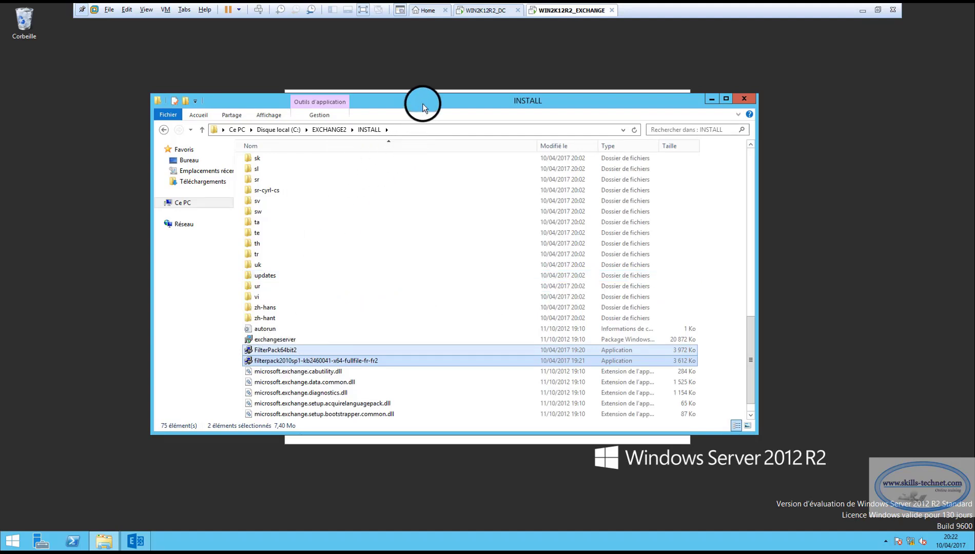
# Move the INSTALL window aside and select both Filter Pack download links in the readiness warnings.
pyautogui.moveTo(470, 267); pyautogui.dragTo(470, 265)
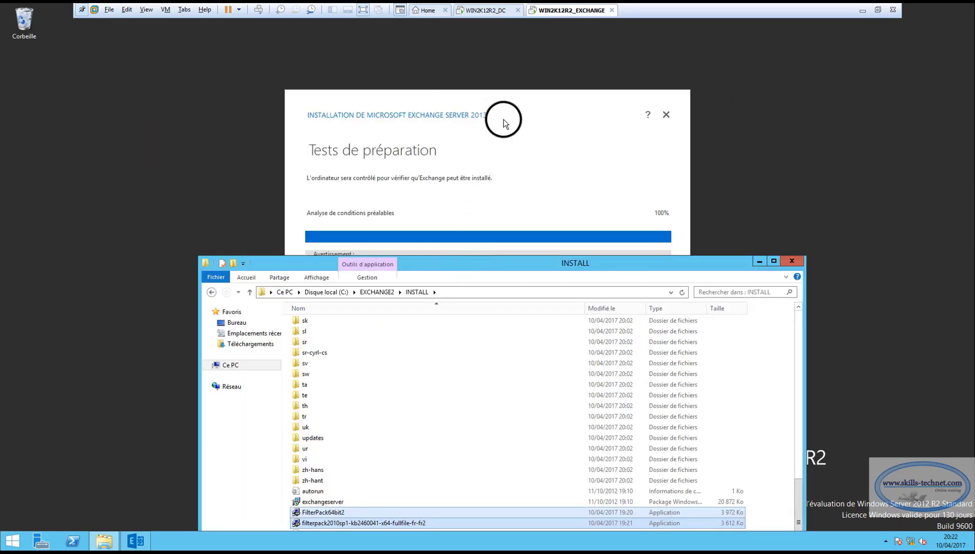
pyautogui.click(503, 117)
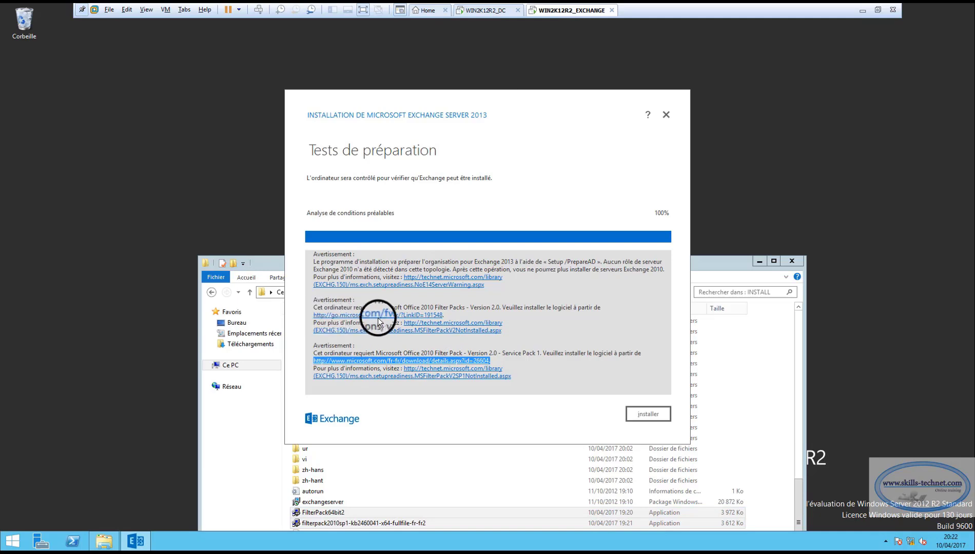
pyautogui.moveTo(444, 315); pyautogui.dragTo(323, 313)
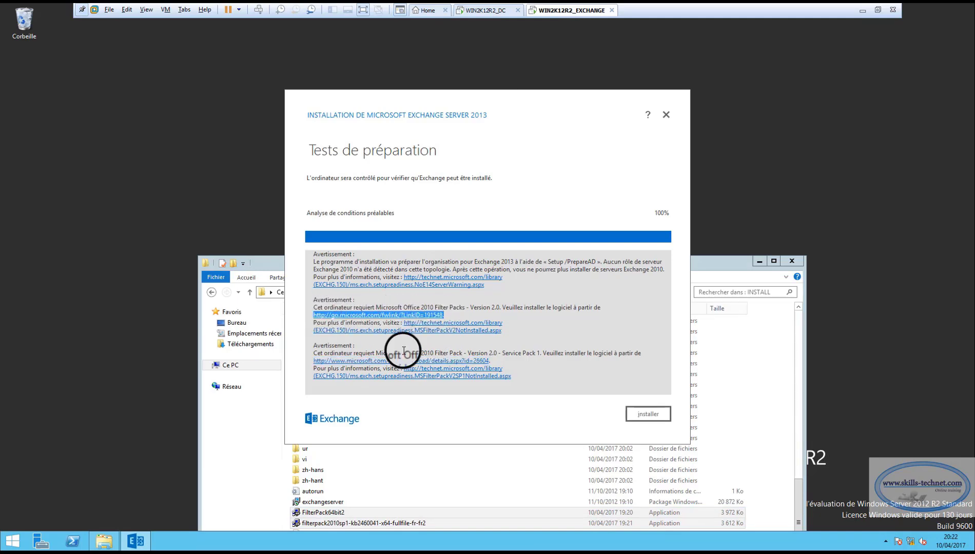
pyautogui.moveTo(493, 360); pyautogui.dragTo(305, 352)
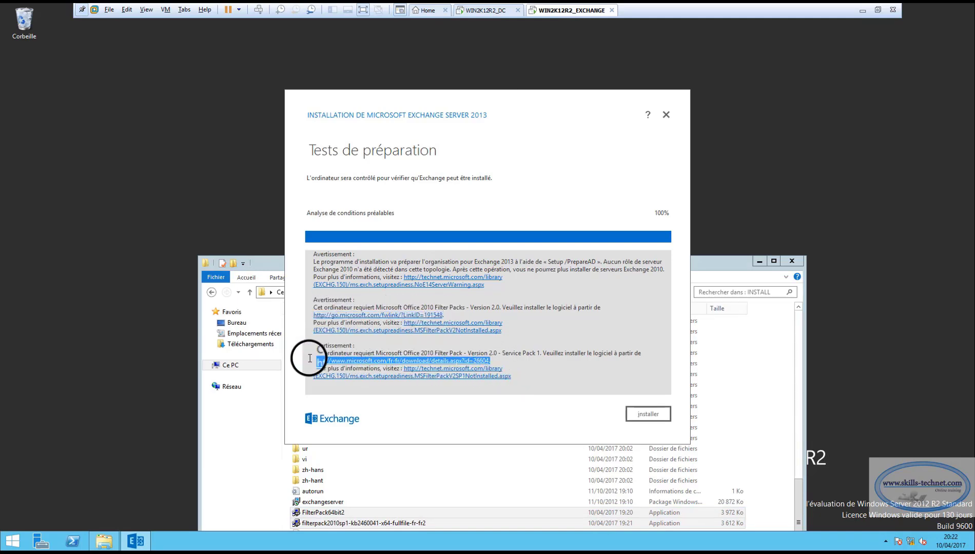
# Bring the INSTALL folder back up and select the FilterPack64bit2 installer.
pyautogui.click(272, 263)
pyautogui.moveTo(285, 263); pyautogui.dragTo(292, 98)
pyautogui.click(338, 346)
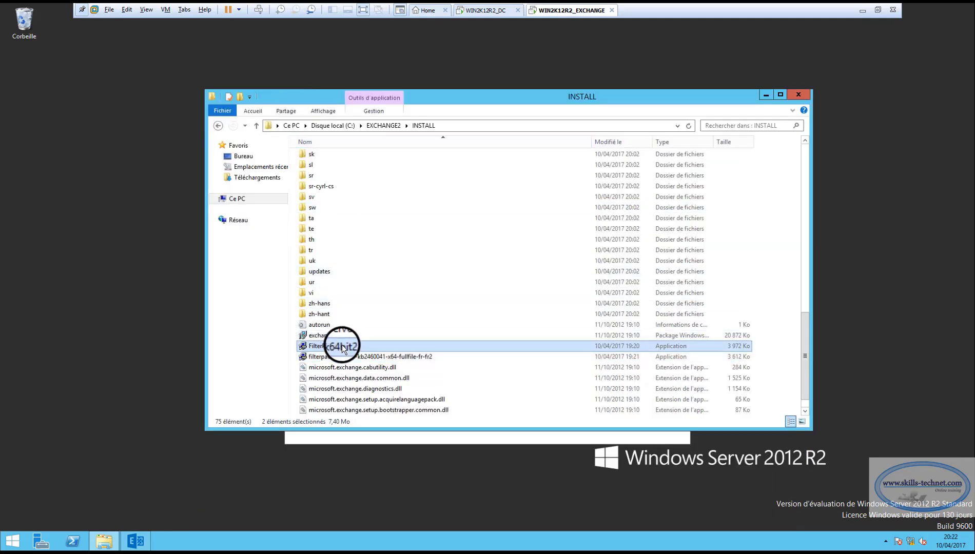
# Run the FilterPack64bit2 and Filter Pack SP1 installers as administrator.
pyautogui.rightClick(341, 343)
pyautogui.click(371, 363)
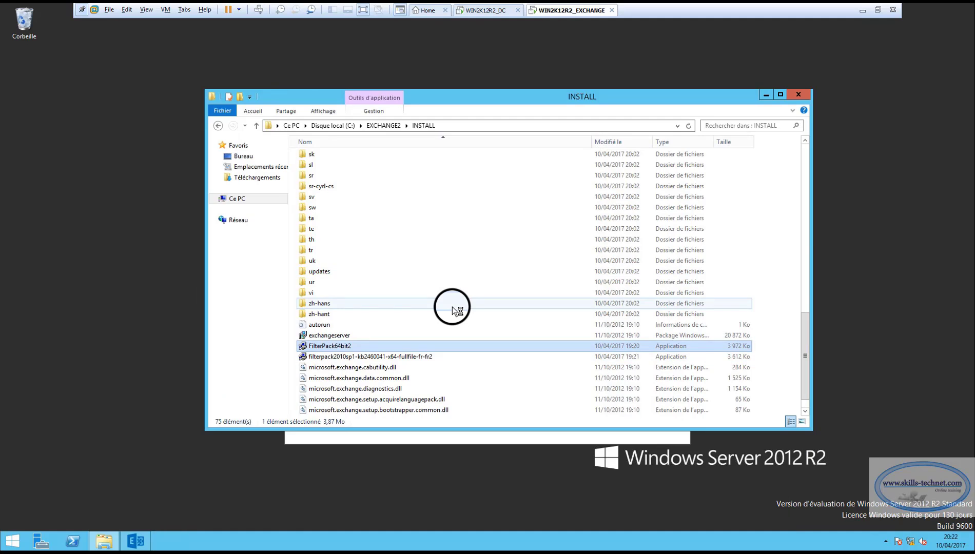
pyautogui.press('Down')
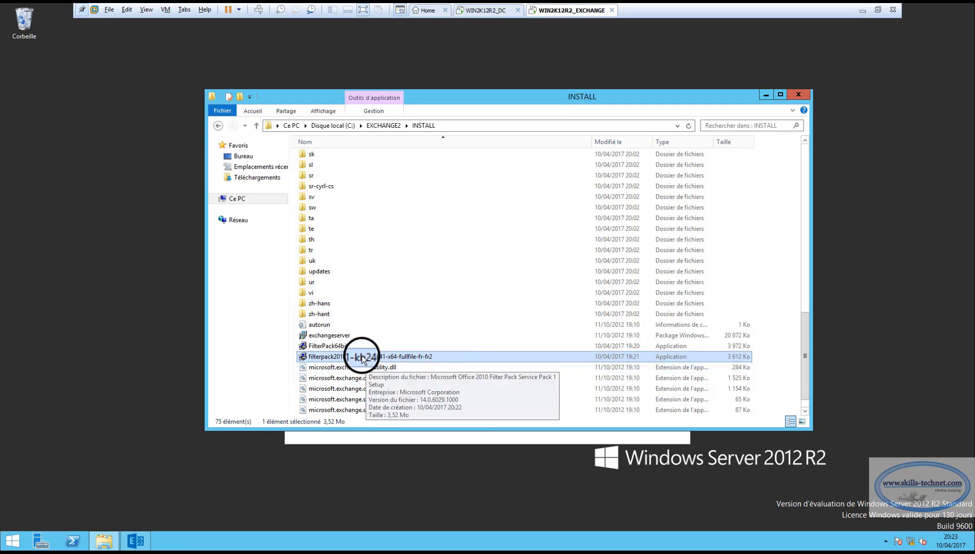
pyautogui.rightClick(362, 358)
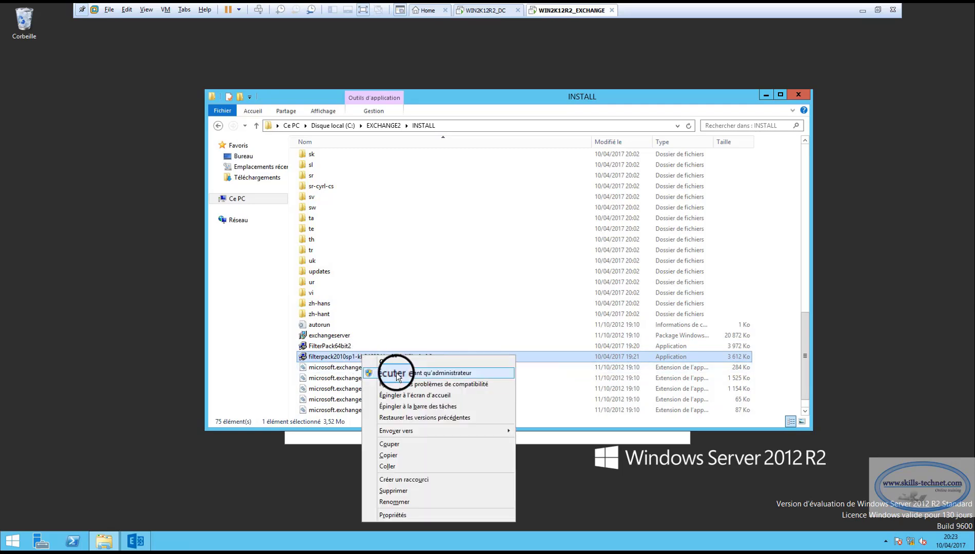
pyautogui.click(396, 373)
# Accept the SP1 licence, dismiss the already-installed notice, and close the INSTALL folder.
pyautogui.click(357, 373)
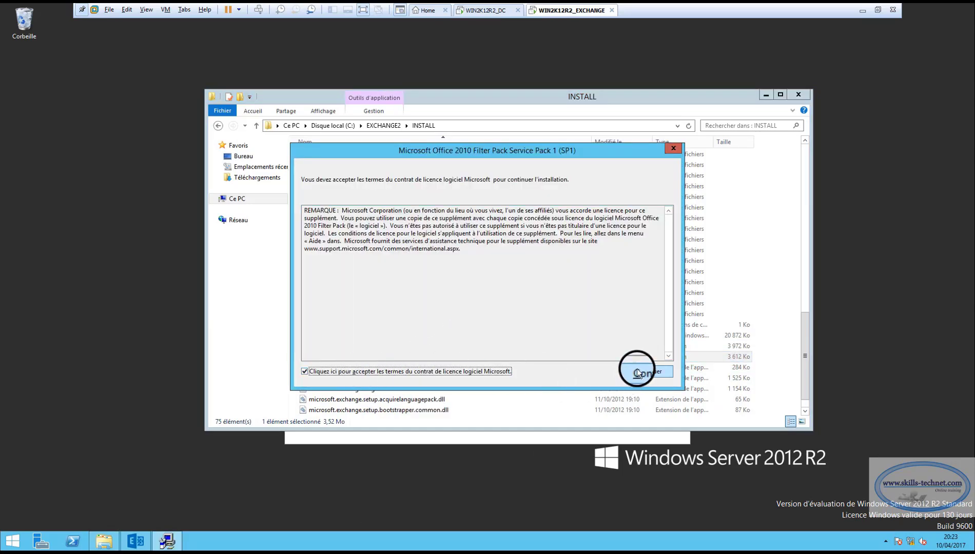
pyautogui.click(636, 369)
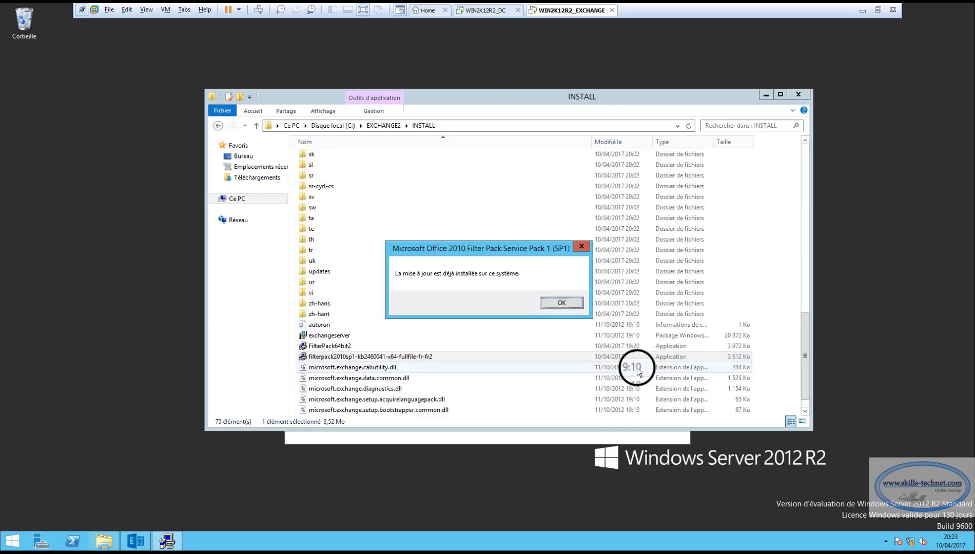
pyautogui.click(561, 303)
pyautogui.click(800, 95)
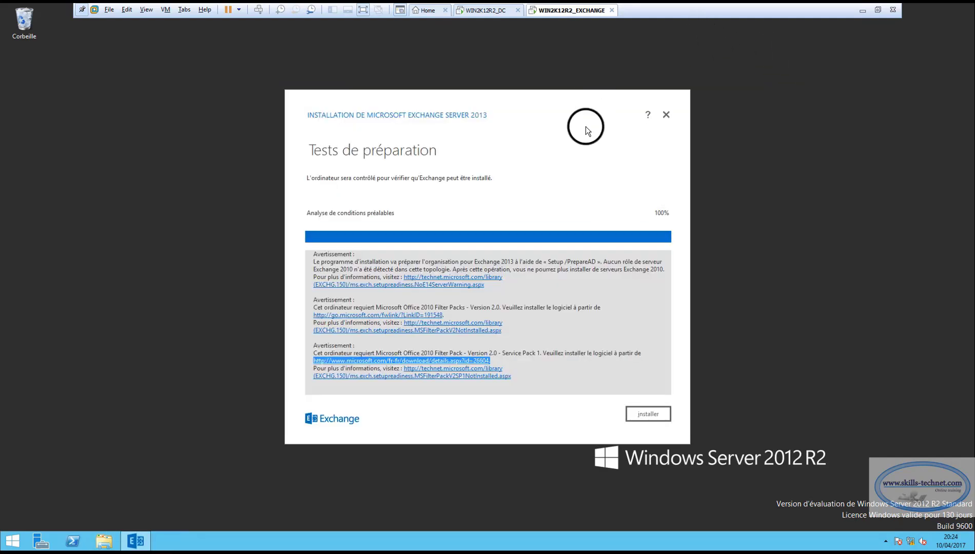
# Install Exchange Server 2013 and close the wizard once installation completes.
pyautogui.click(643, 414)
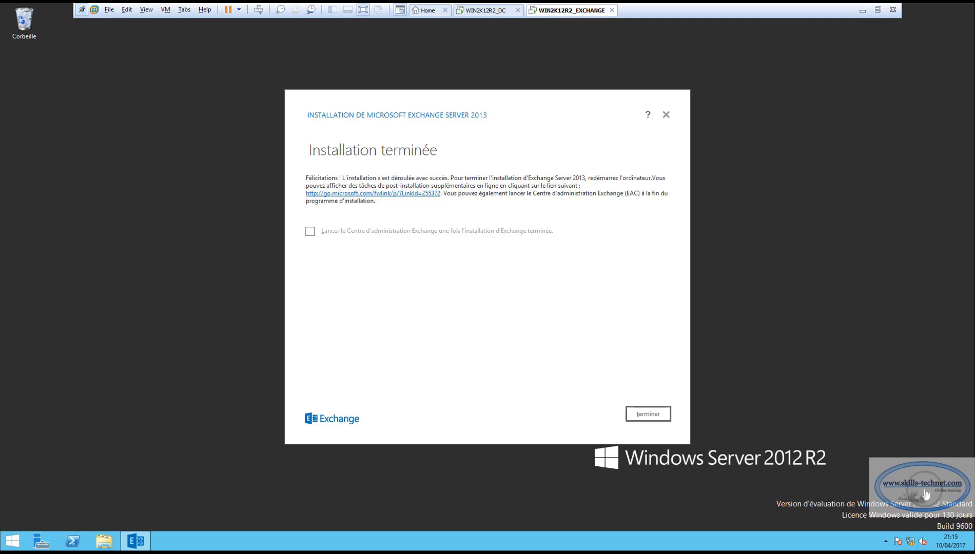
pyautogui.click(647, 416)
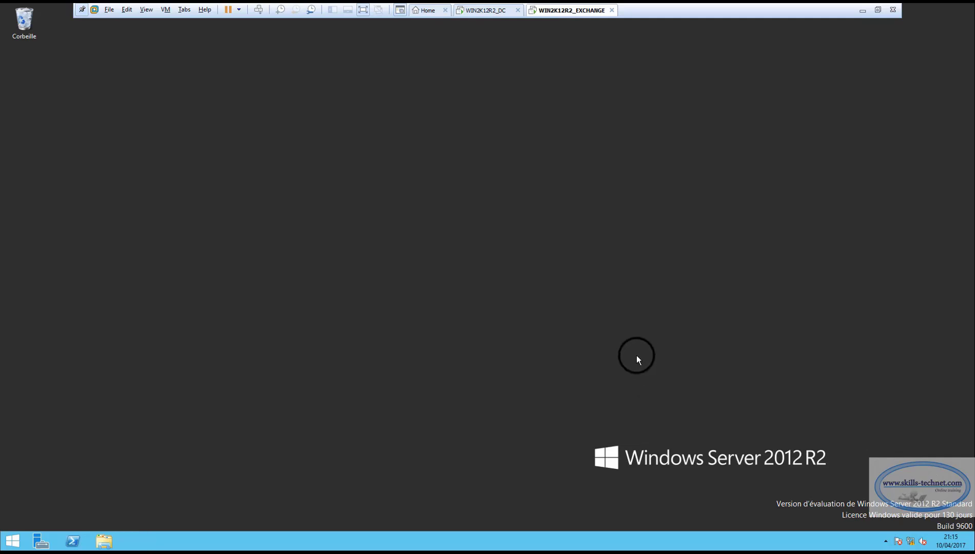
# Restart the server from the Start button's quick-access menu, confirming the restart reason.
pyautogui.rightClick(15, 542)
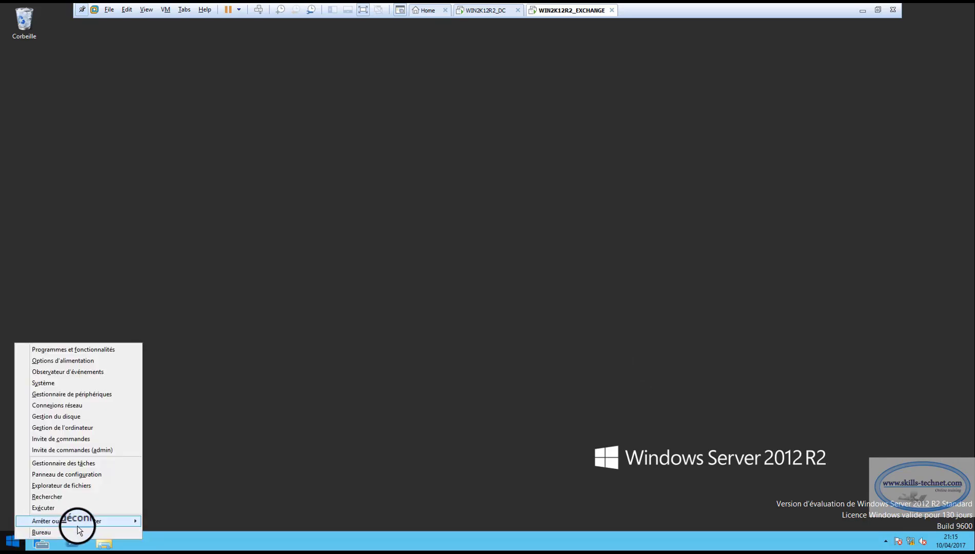
pyautogui.moveTo(92, 519)
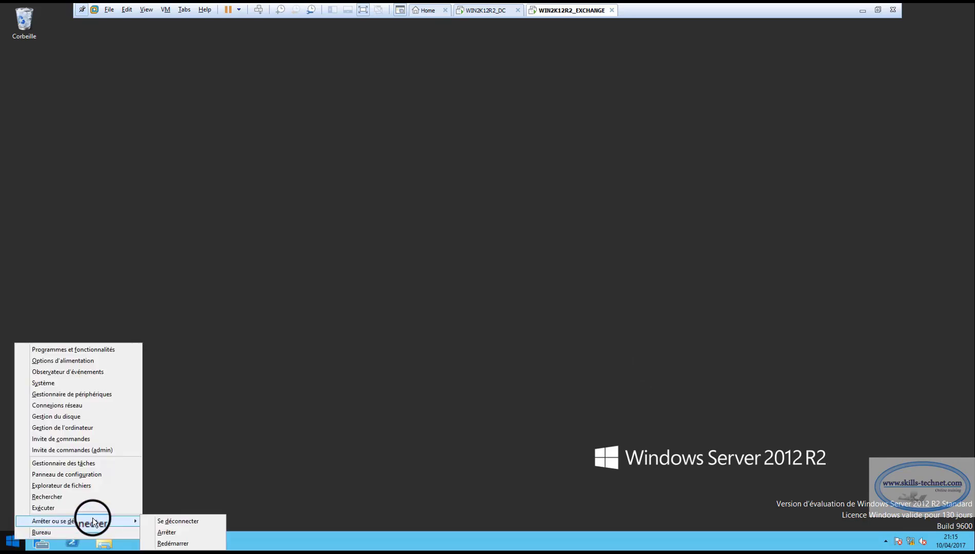
pyautogui.click(173, 544)
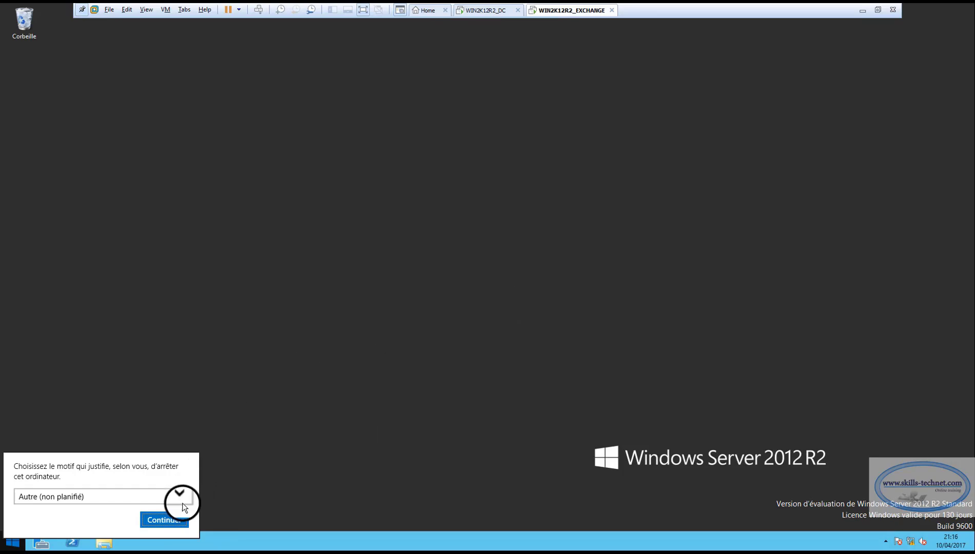
pyautogui.click(157, 522)
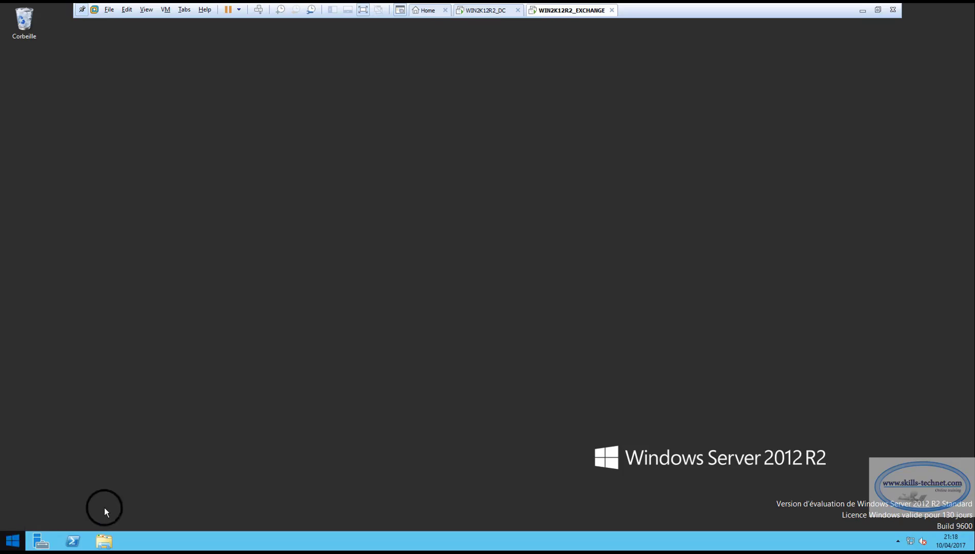
# Launch Internet Explorer from the start screen and maximize its window.
pyautogui.press('super')
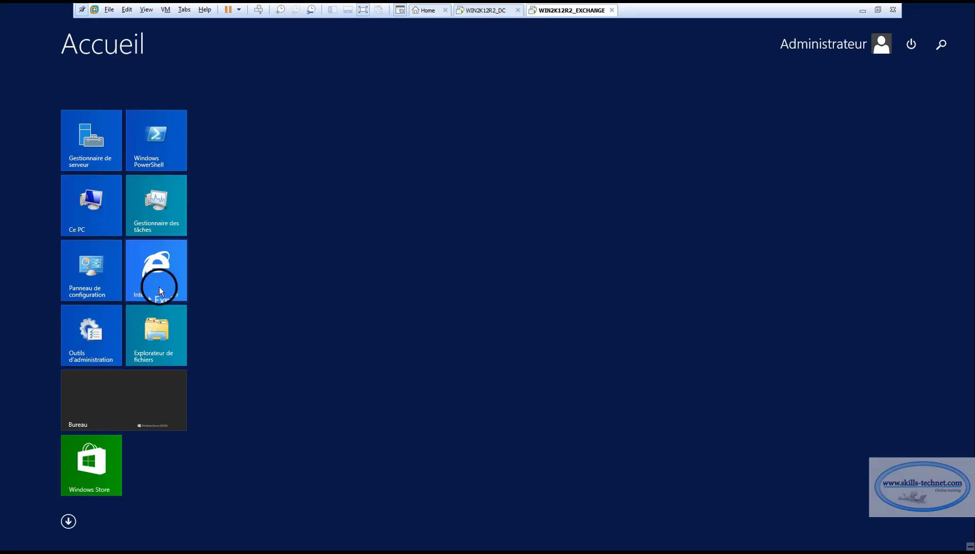
pyautogui.click(162, 273)
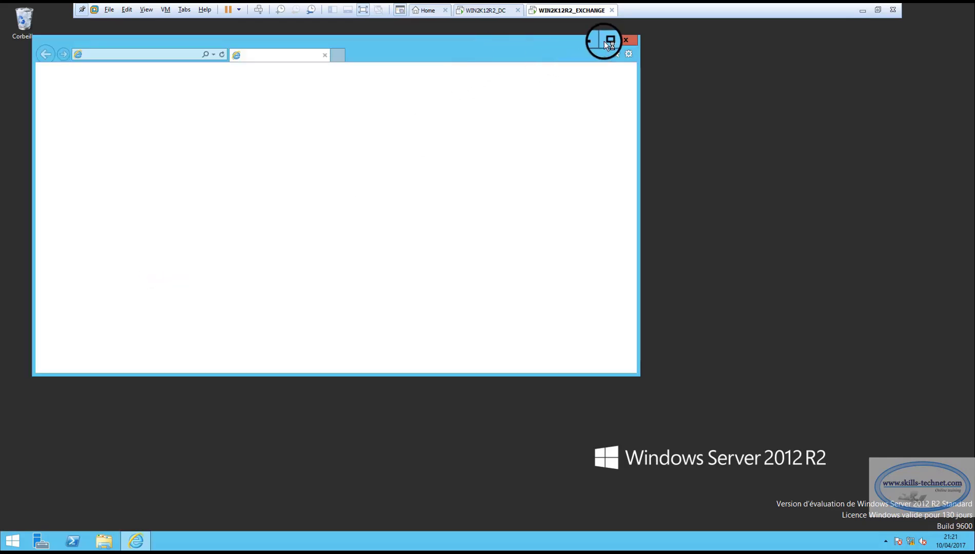
pyautogui.click(606, 40)
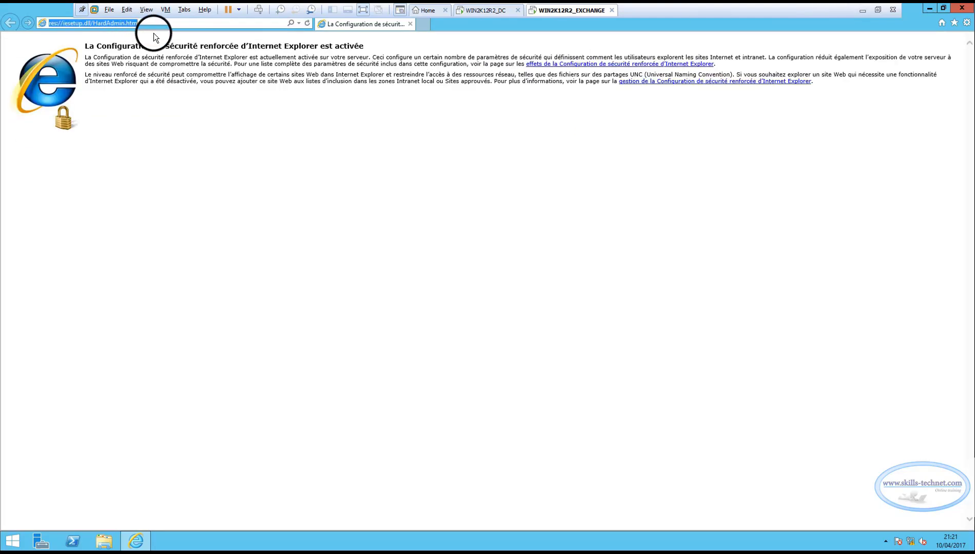
pyautogui.write('ht')
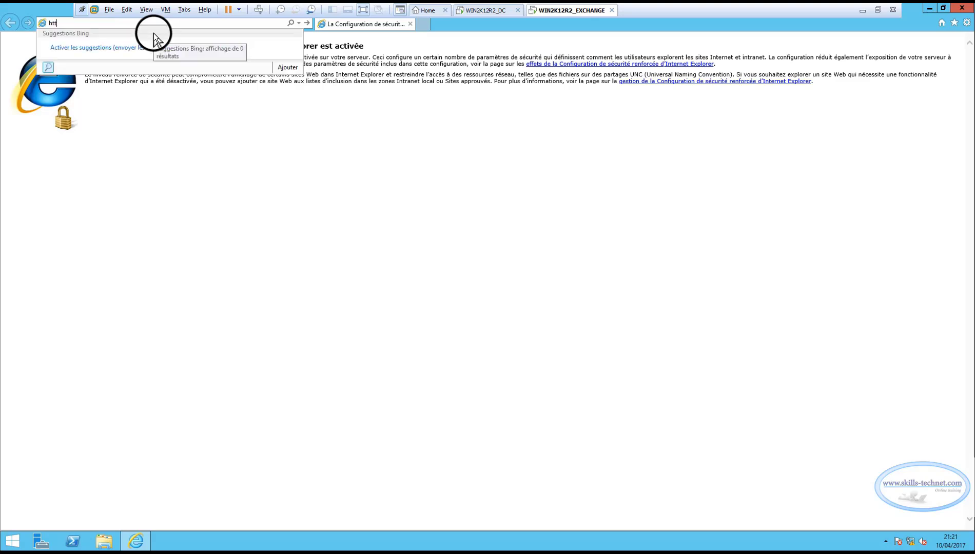
pyautogui.write('t')
pyautogui.write('p')
pyautogui.press('Return')
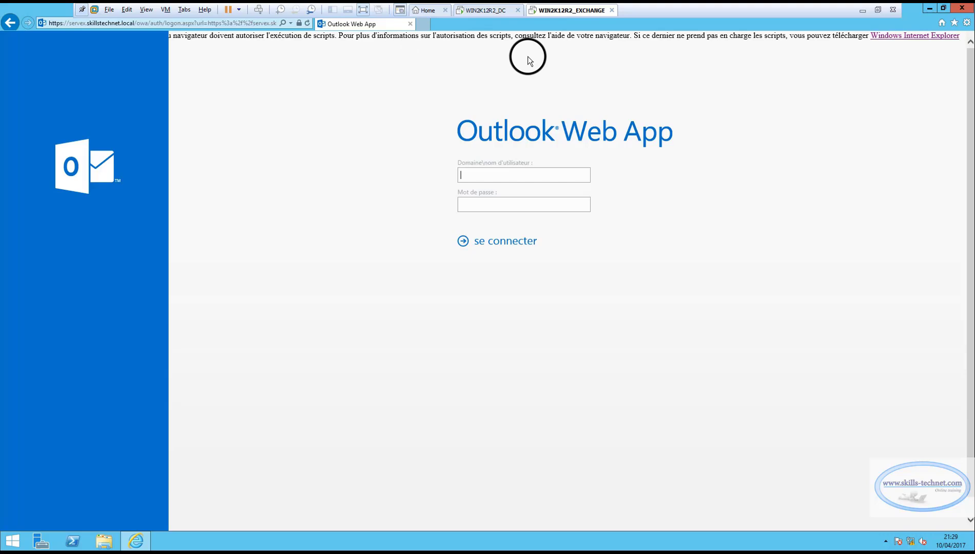
pyautogui.click(966, 24)
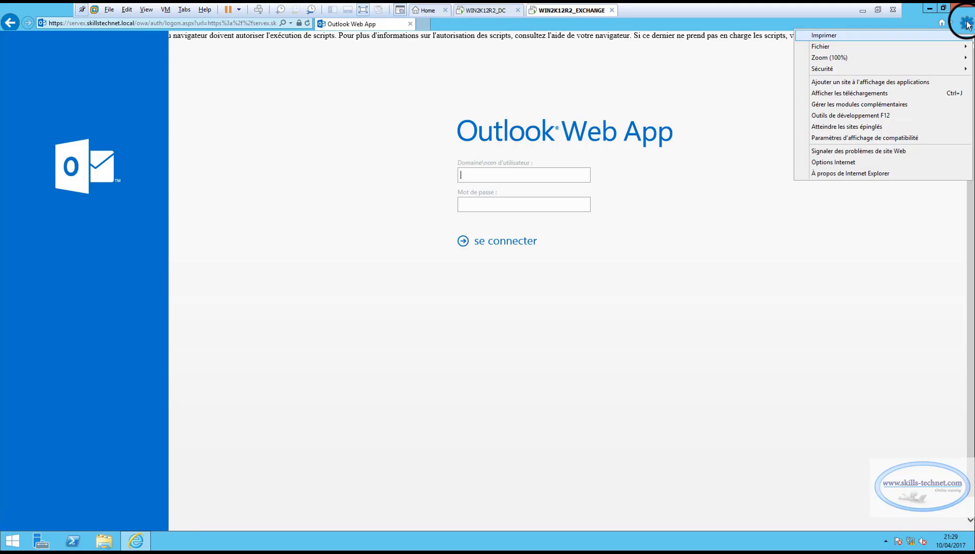
# Open the Internet zone's custom security level and enable the Java applet and ASP scripting options.
pyautogui.click(828, 162)
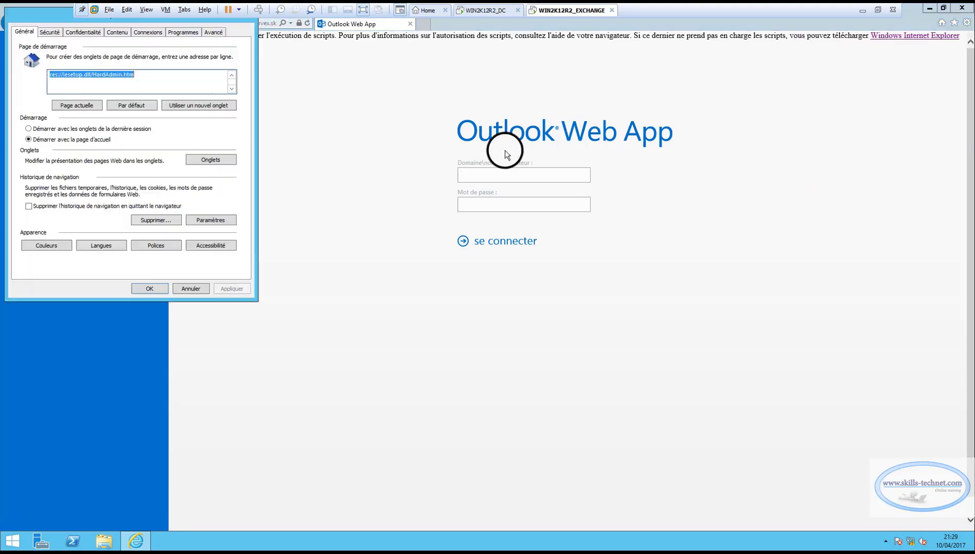
pyautogui.click(54, 32)
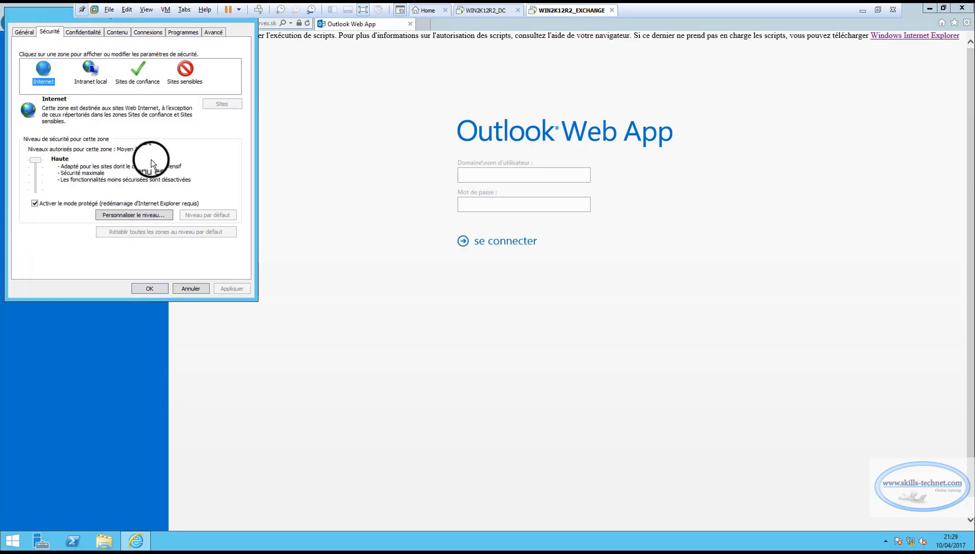
pyautogui.click(143, 215)
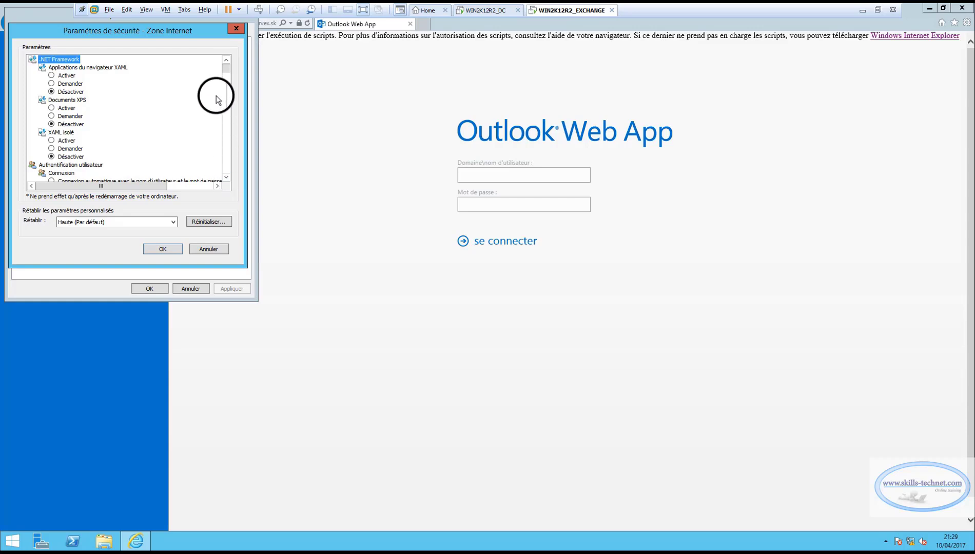
pyautogui.moveTo(229, 69); pyautogui.dragTo(231, 123)
pyautogui.scroll(-5, 43, 119)
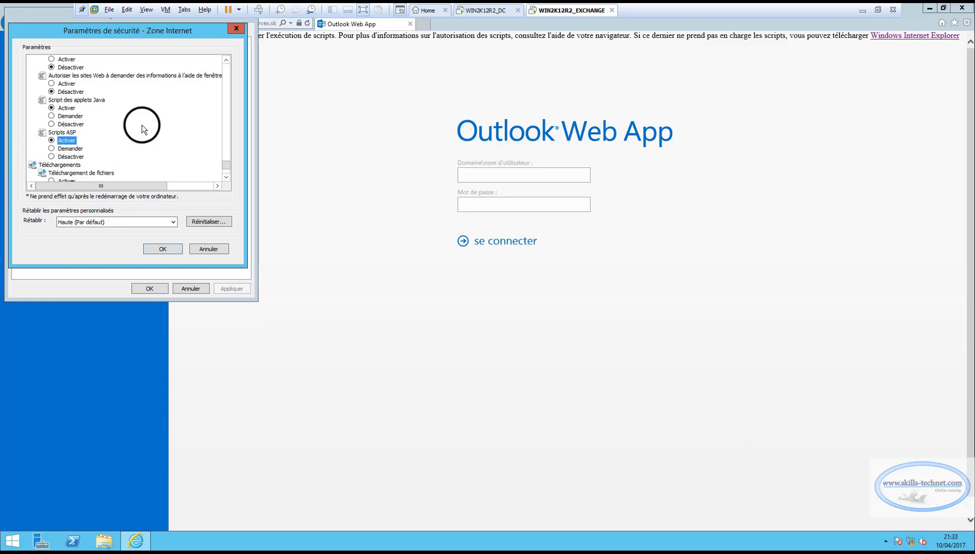
# Apply and confirm the custom zone settings, then close Internet Options and Internet Explorer.
pyautogui.click(161, 250)
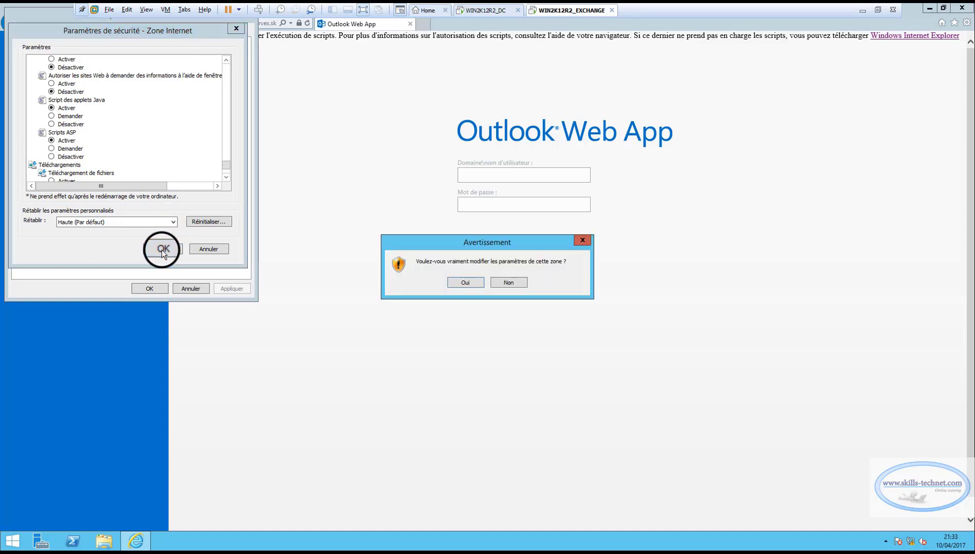
pyautogui.click(467, 283)
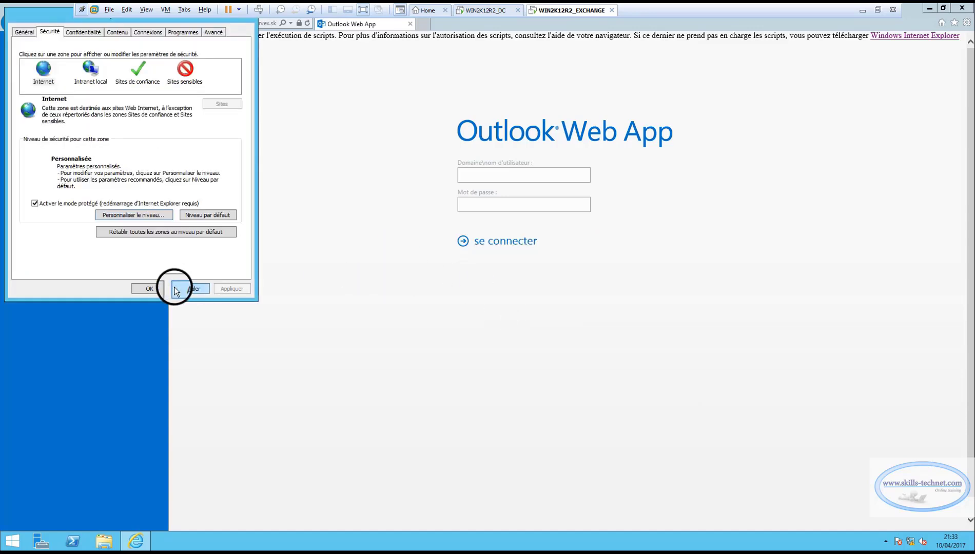
pyautogui.click(175, 289)
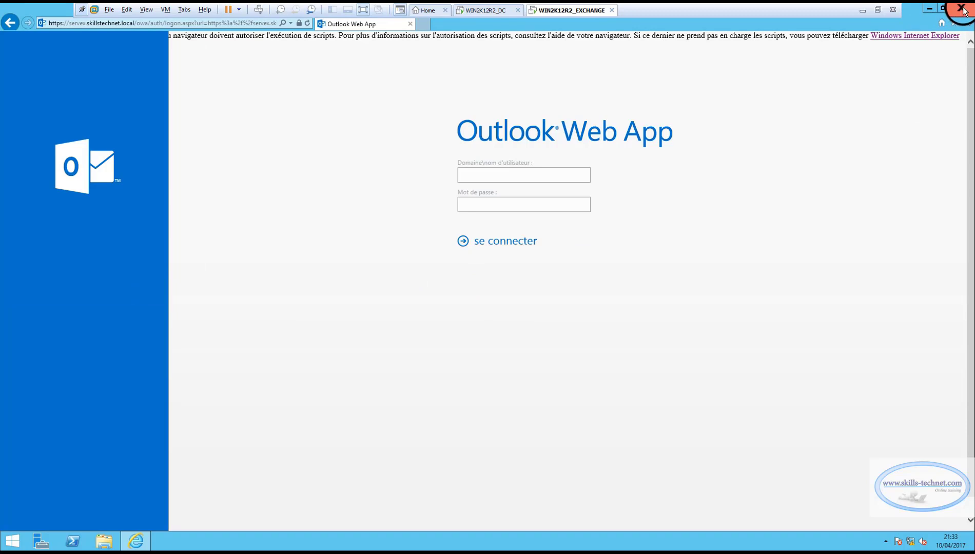
pyautogui.click(961, 9)
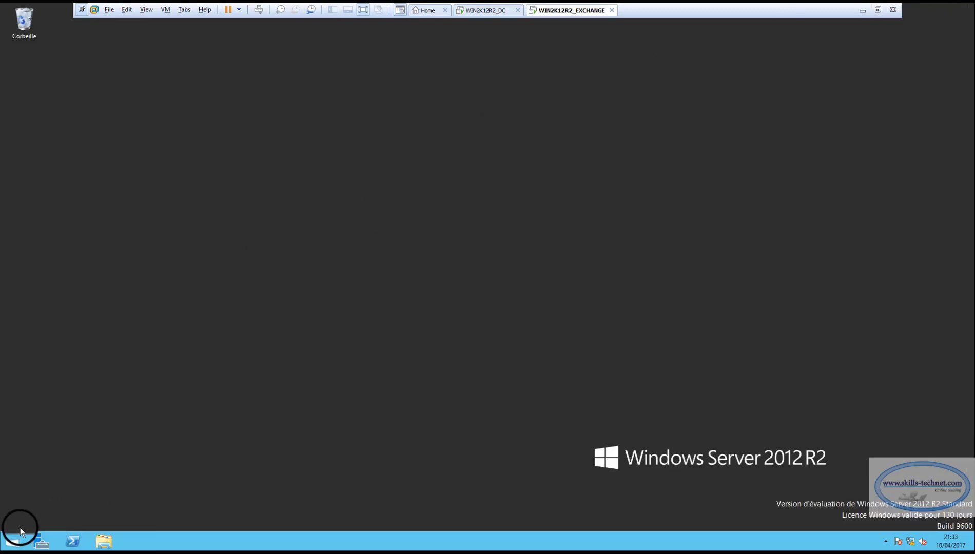
# Relaunch Internet Explorer and load the server's ecp admin address from the address-bar history.
pyautogui.click(20, 528)
pyautogui.click(169, 271)
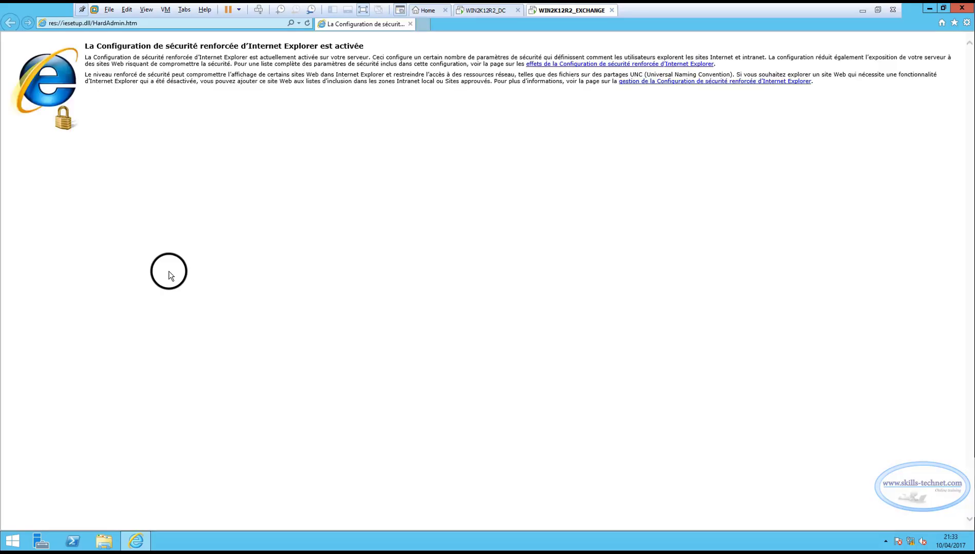
pyautogui.click(146, 25)
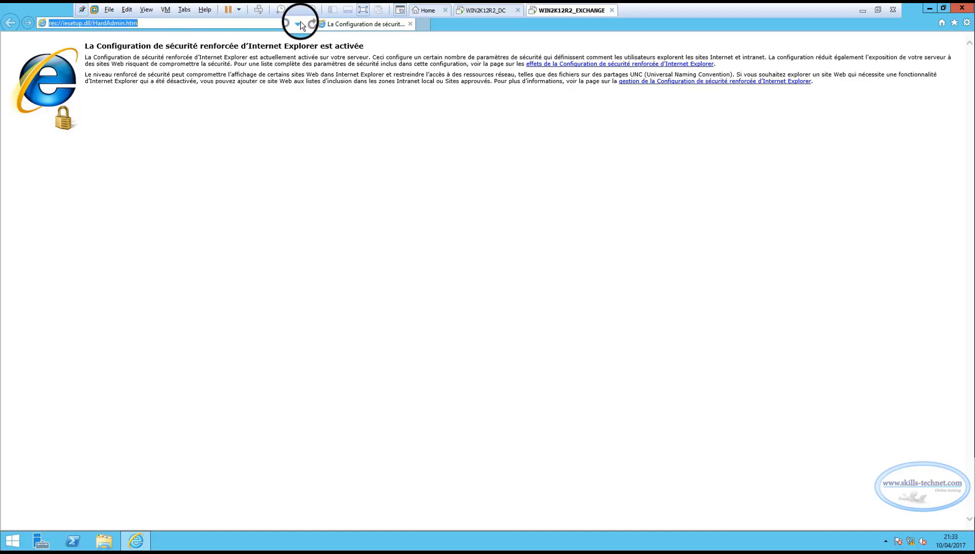
pyautogui.click(300, 24)
pyautogui.click(101, 38)
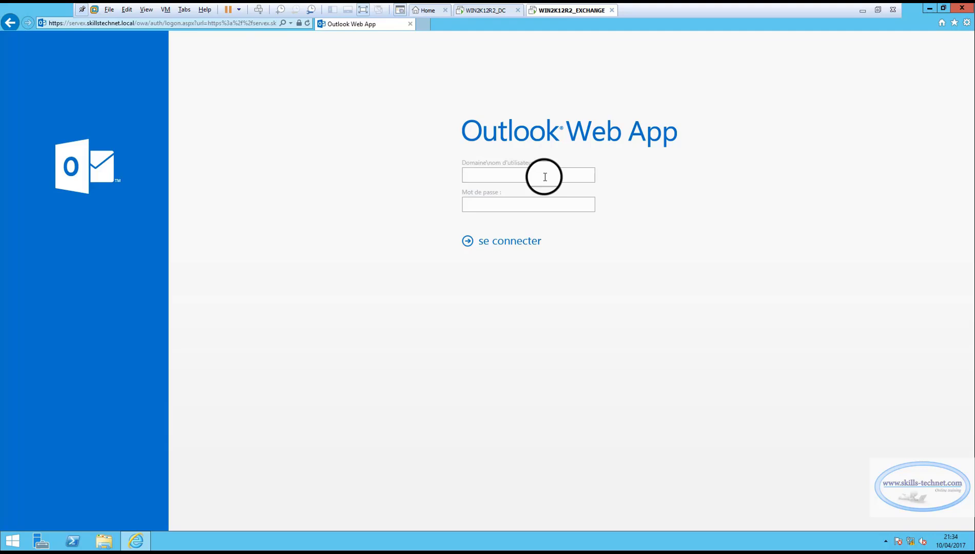
# Sign in with the skillstechnet domain administrator account and its password.
pyautogui.write('skillstechnet\\Administrateur')
pyautogui.press('Tab')
pyautogui.write('P@ssw0rd')
pyautogui.click(521, 240)
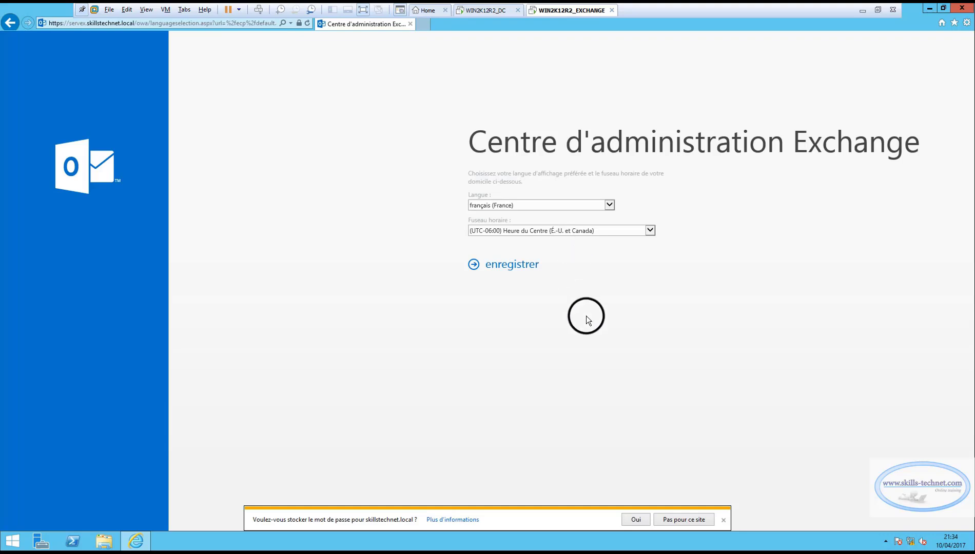
# Let IE store the password, then save français (France) with the UTC-06:00 Central time zone.
pyautogui.click(638, 514)
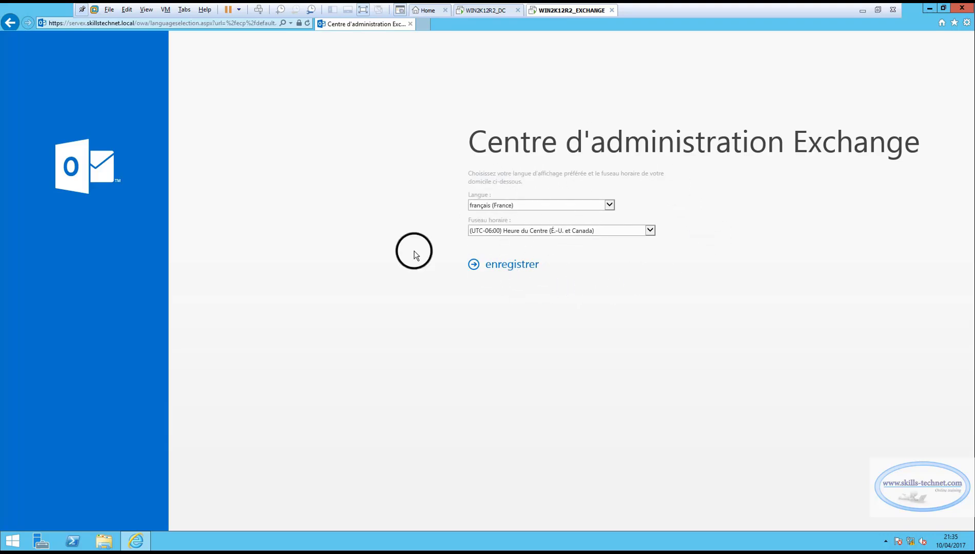
pyautogui.click(510, 266)
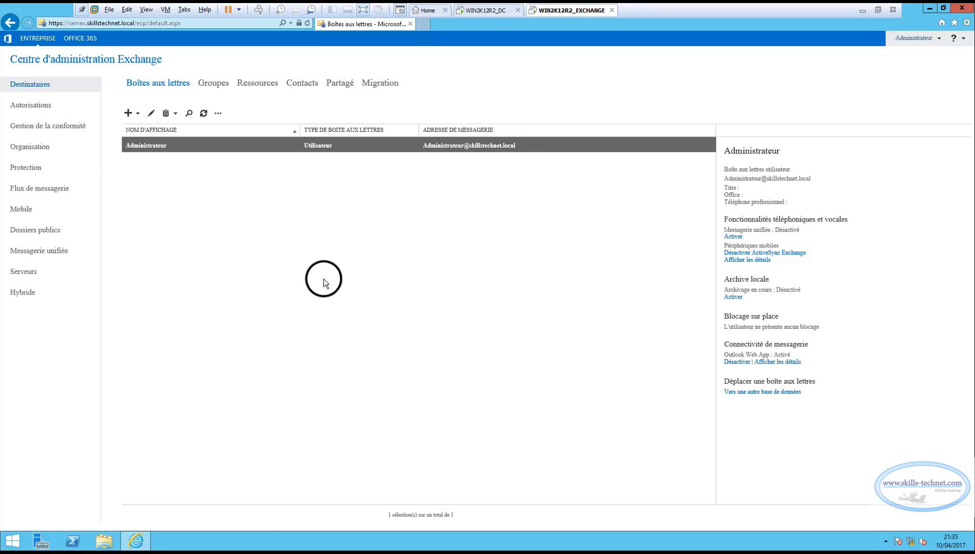
# Browse Autorisations, Gestion de la conformité, Organisation, Protection, Flux de messagerie, Mobile, Dossiers publics, Messagerie unifiée, then Serveurs.
pyautogui.click(36, 108)
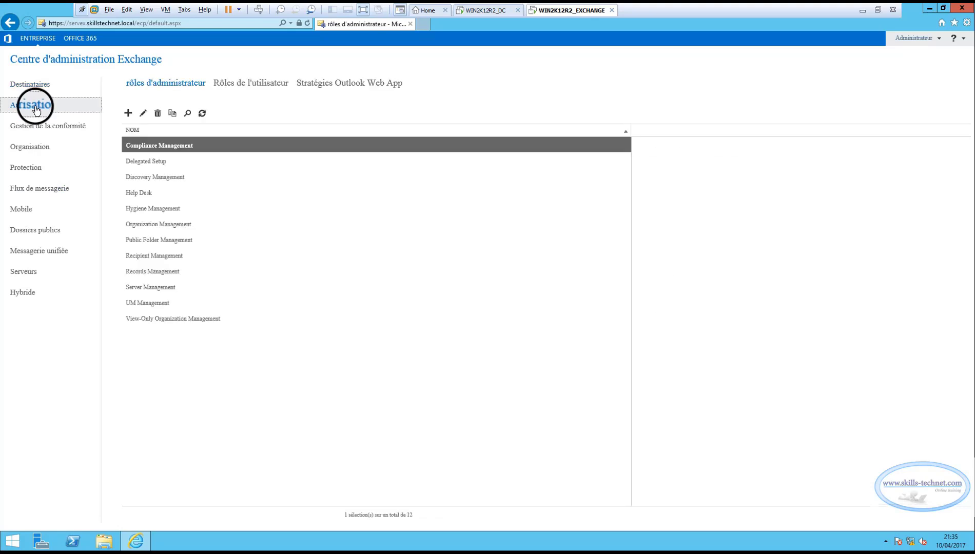
pyautogui.click(35, 126)
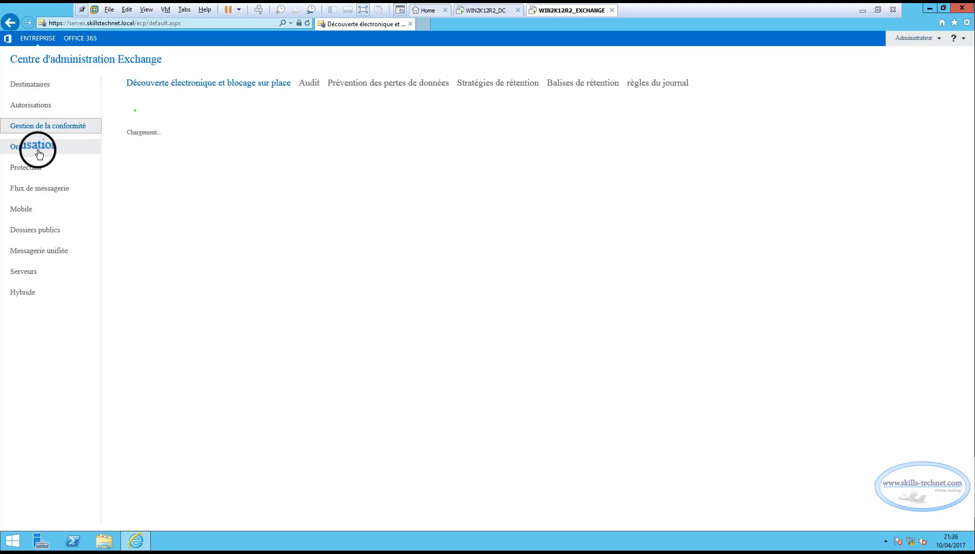
pyautogui.click(39, 149)
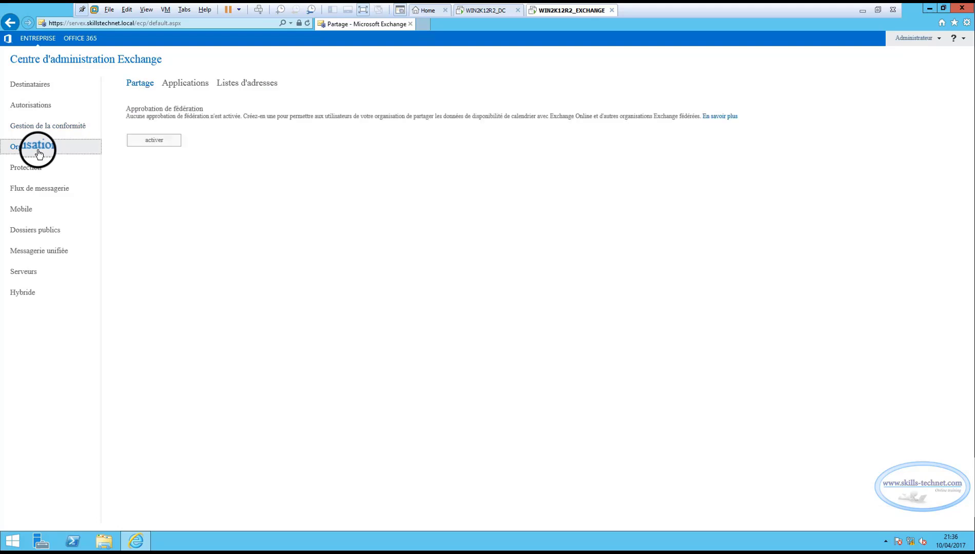
pyautogui.click(28, 170)
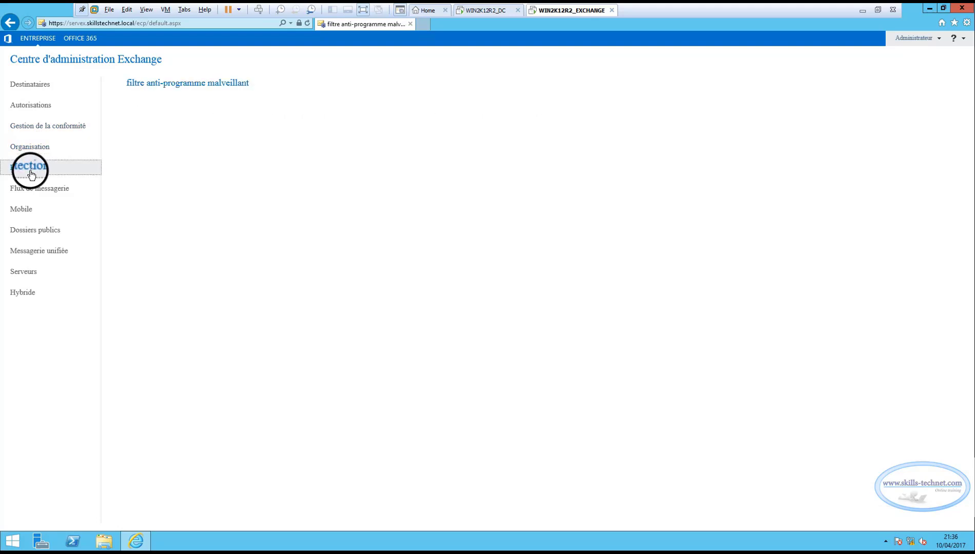
pyautogui.click(49, 190)
pyautogui.click(44, 211)
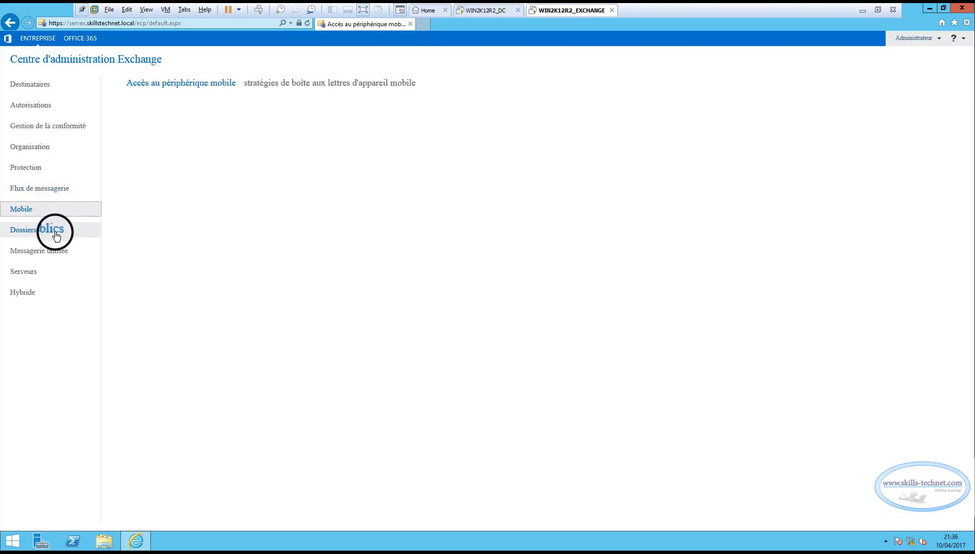
pyautogui.click(56, 235)
pyautogui.click(54, 252)
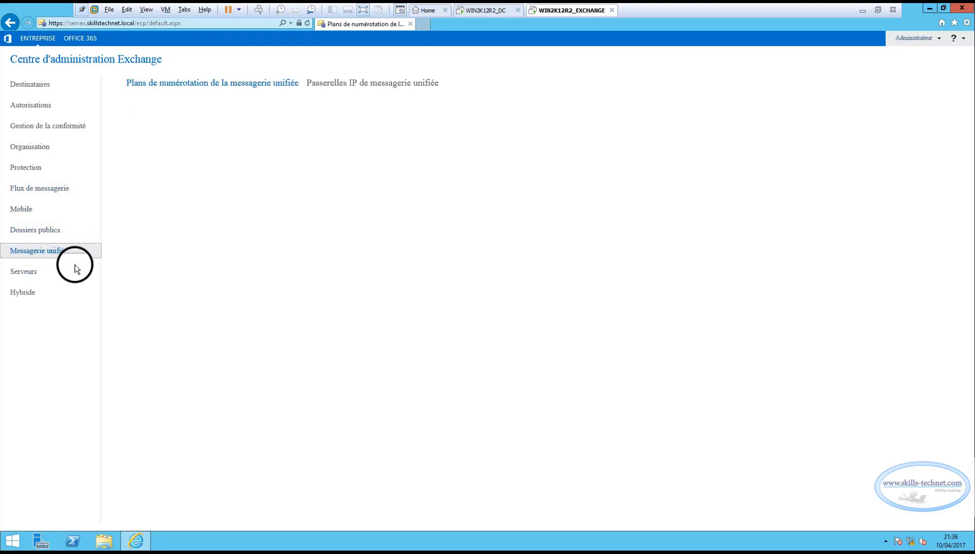
pyautogui.click(41, 280)
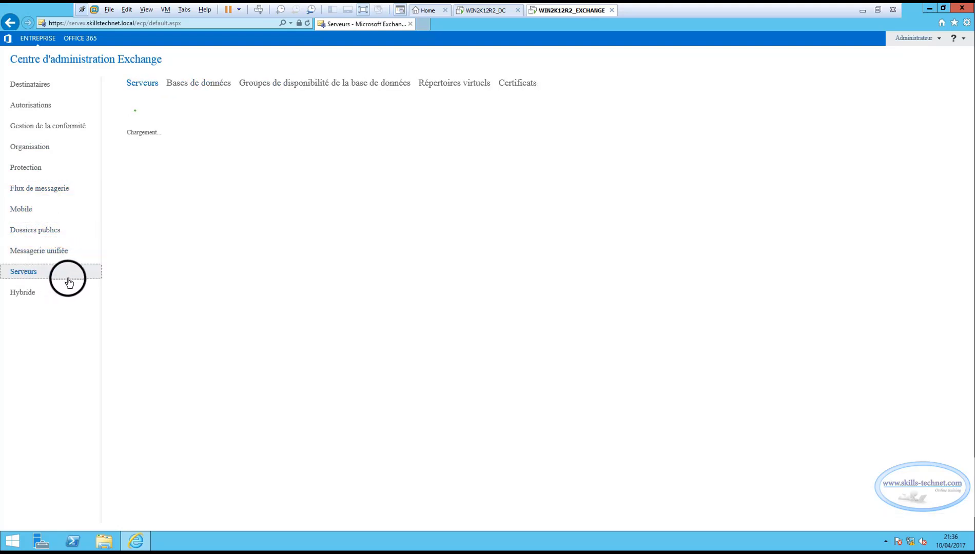